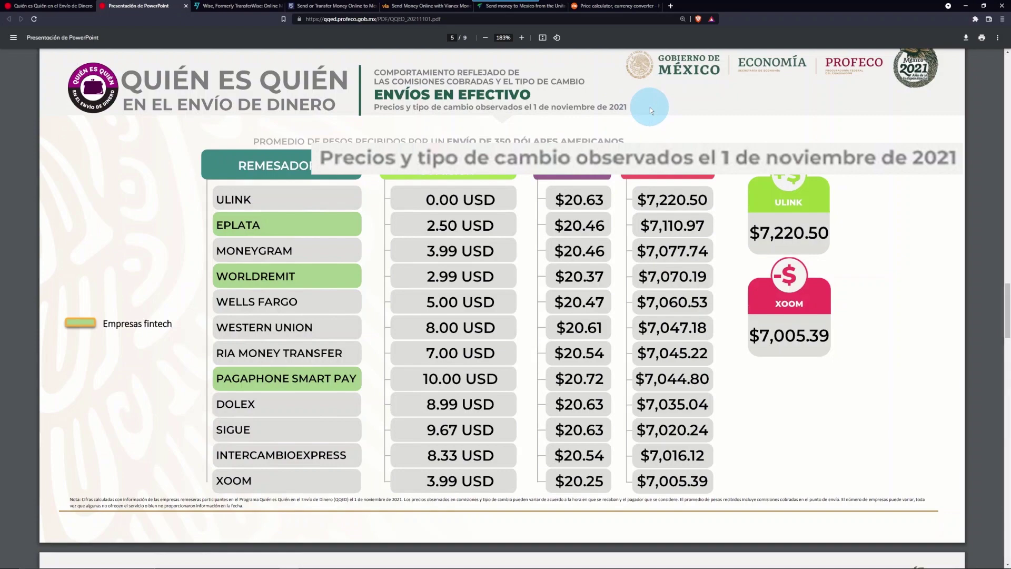
# Step: Examine the Profeco PDF's rankings of remittance companies' fees, exchange rates and pesos received
pyautogui.scroll(-1, 650, 106)
pyautogui.scroll(-8, 647, 120)
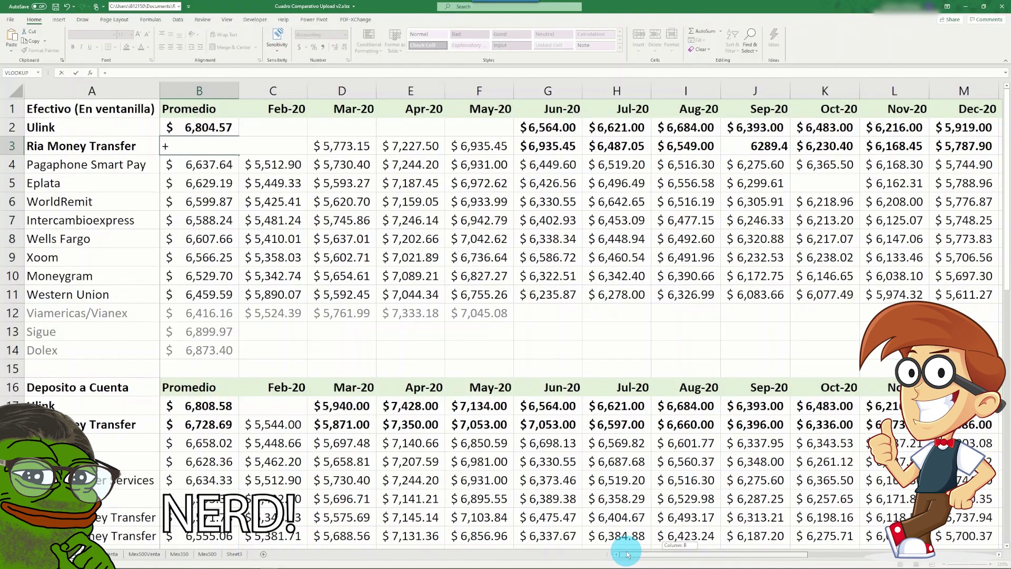
# Step: In the Excel comparison workbook, examine the 2020 and 2021 monthly payouts, focusing on Ulink and Ria Money Transfer
pyautogui.moveTo(626, 555); pyautogui.dragTo(877, 561)
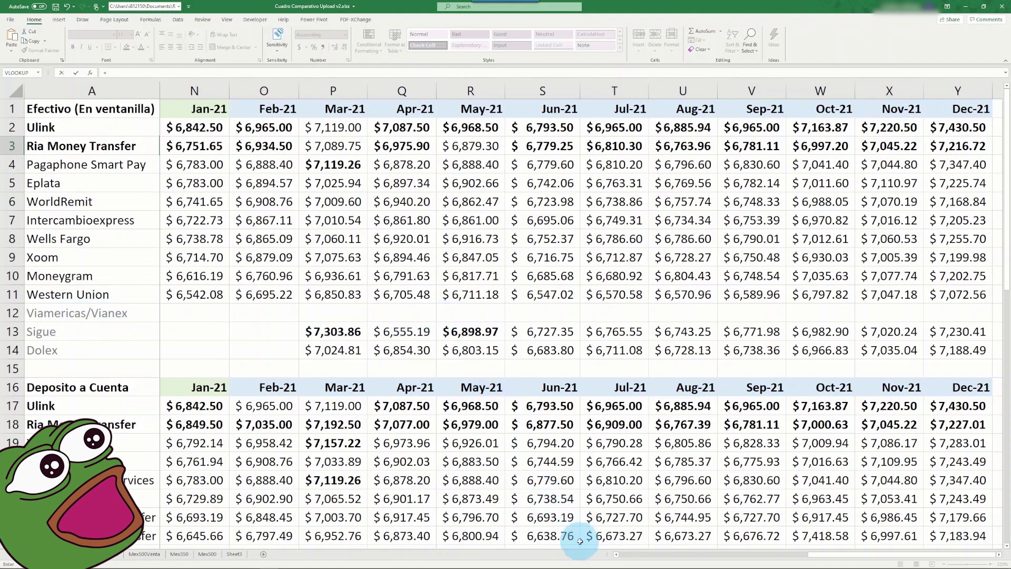
pyautogui.click(634, 554)
pyautogui.click(222, 141)
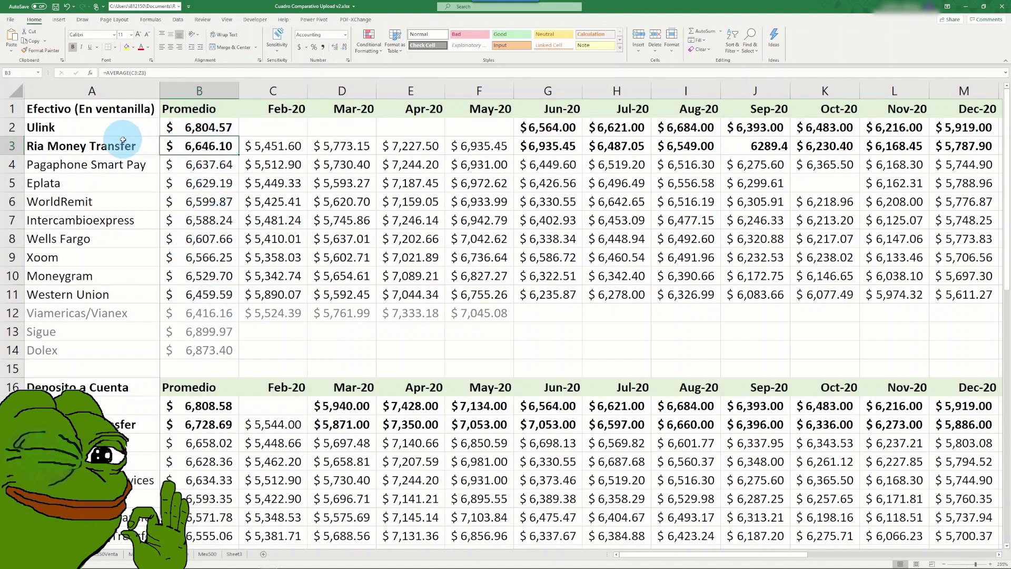
pyautogui.moveTo(123, 129); pyautogui.dragTo(125, 145)
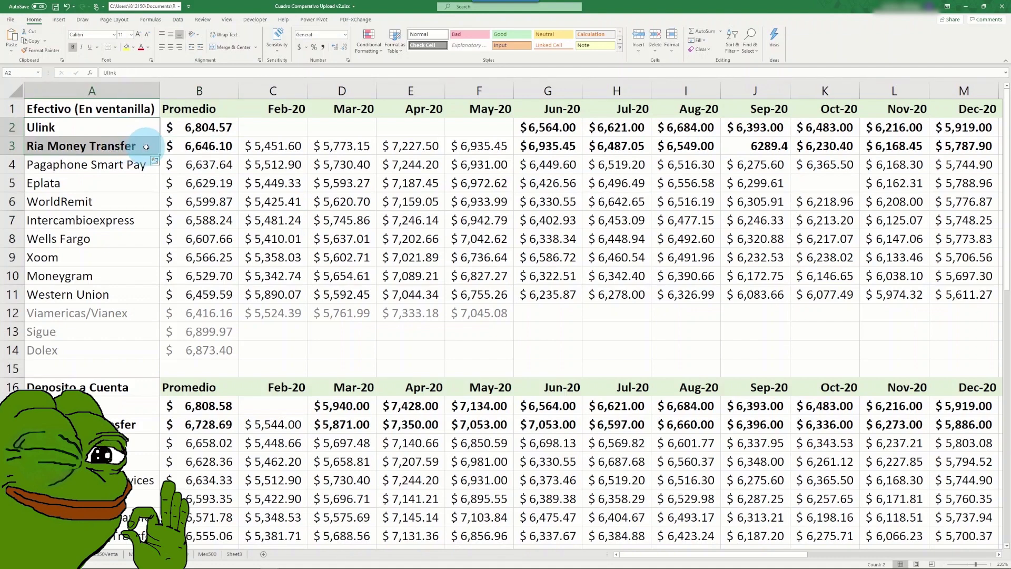
pyautogui.moveTo(131, 143); pyautogui.dragTo(119, 133)
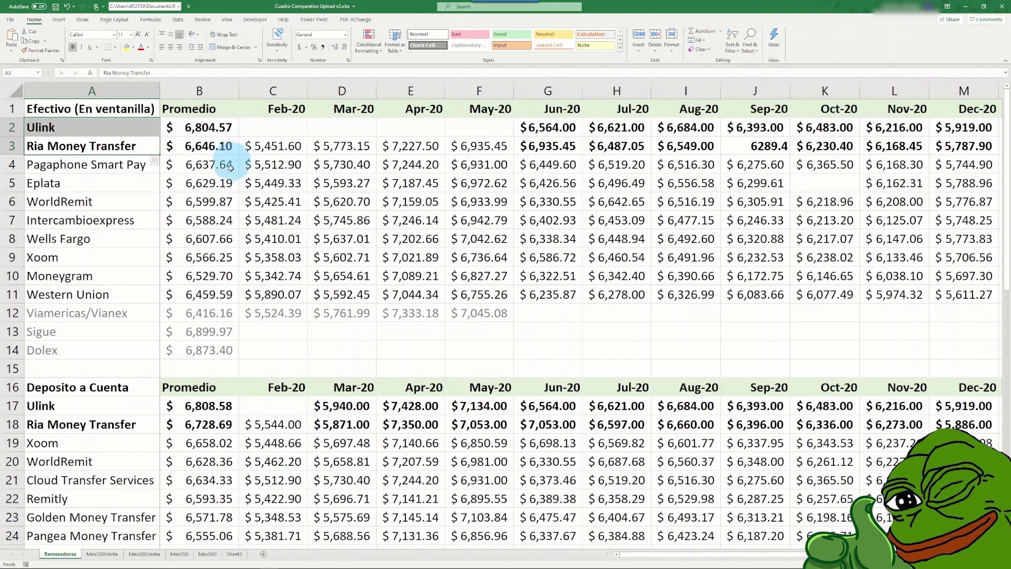
pyautogui.scroll(-2, 195, 313)
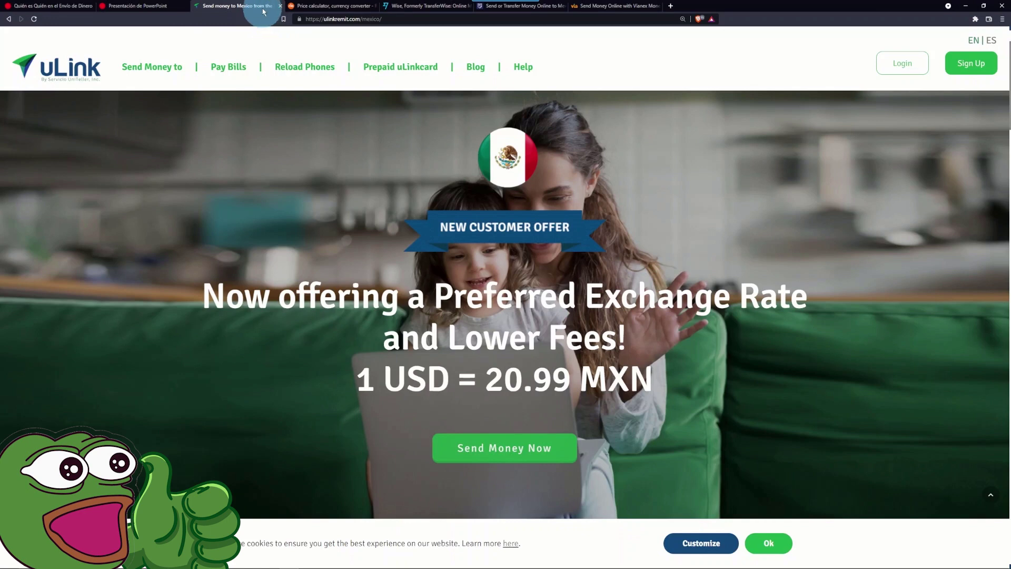
# Step: In the browser, view the open Ria, Wise, Remitly and Vianex transfer pages in turn
pyautogui.click(312, 6)
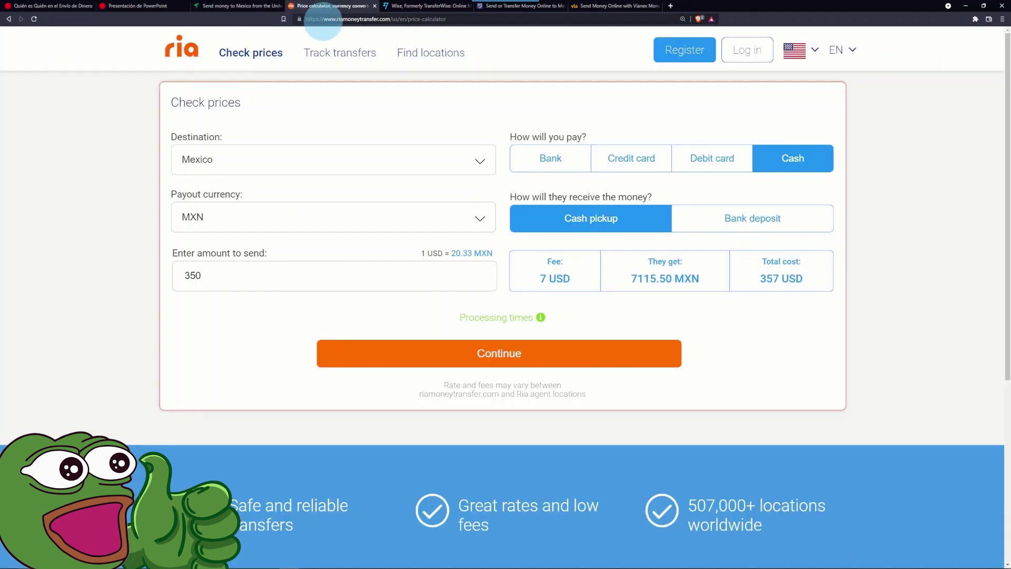
pyautogui.click(440, 12)
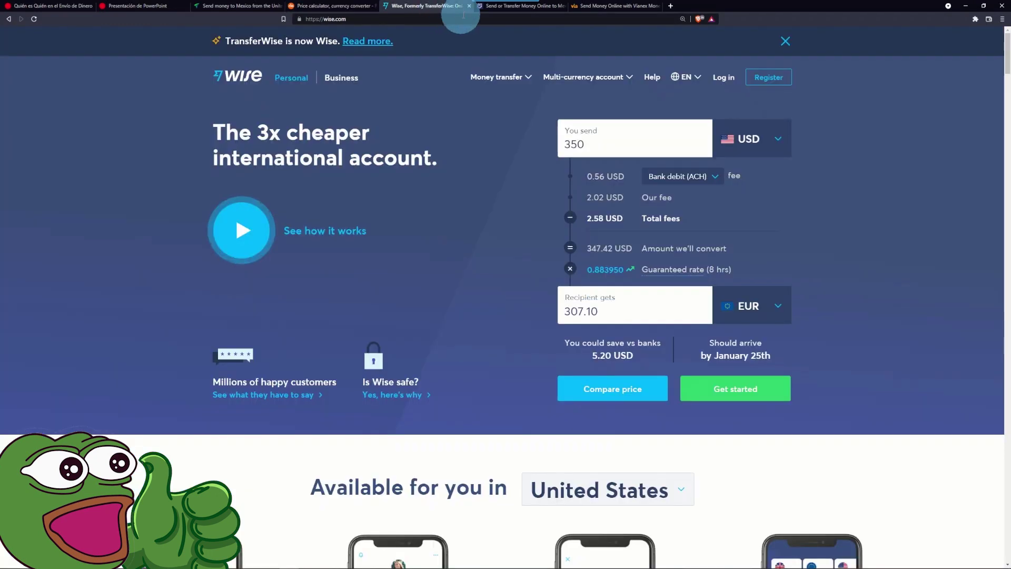
pyautogui.click(500, 9)
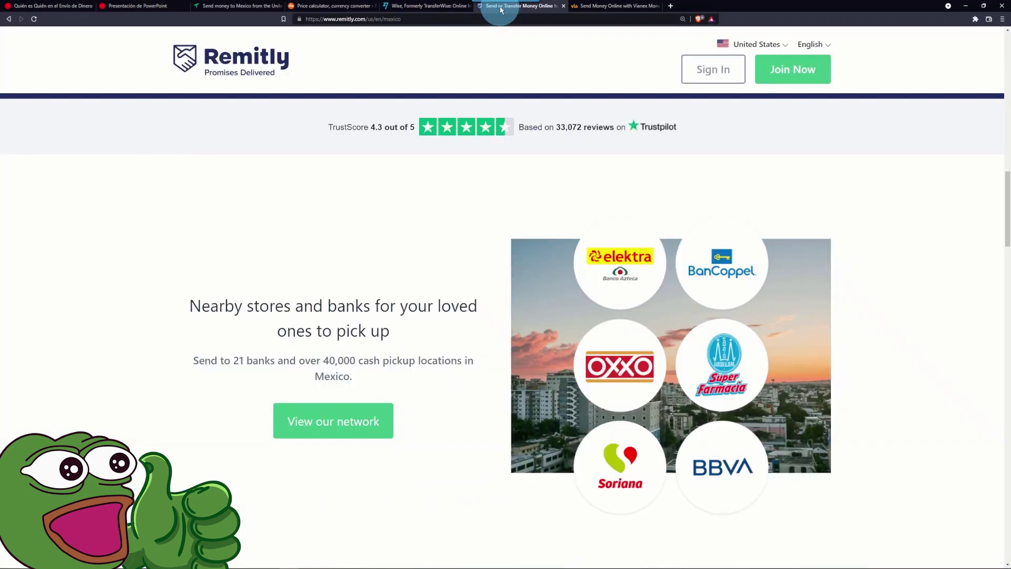
pyautogui.click(611, 8)
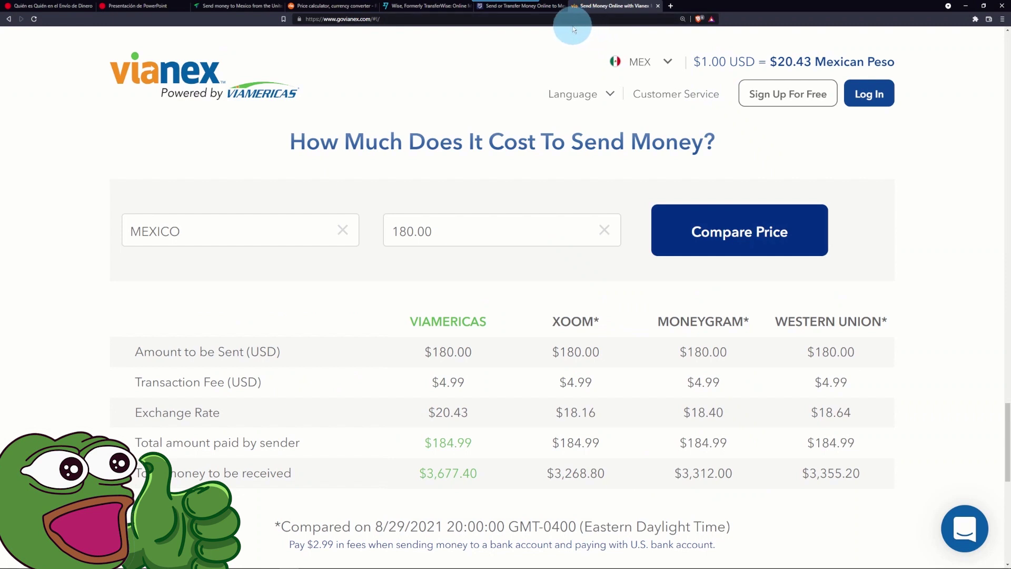
# Step: Revisit the Wise, Remitly and Vianex pages to compare their services, finishing back on Wise
pyautogui.hotkey('ctrl', '5')
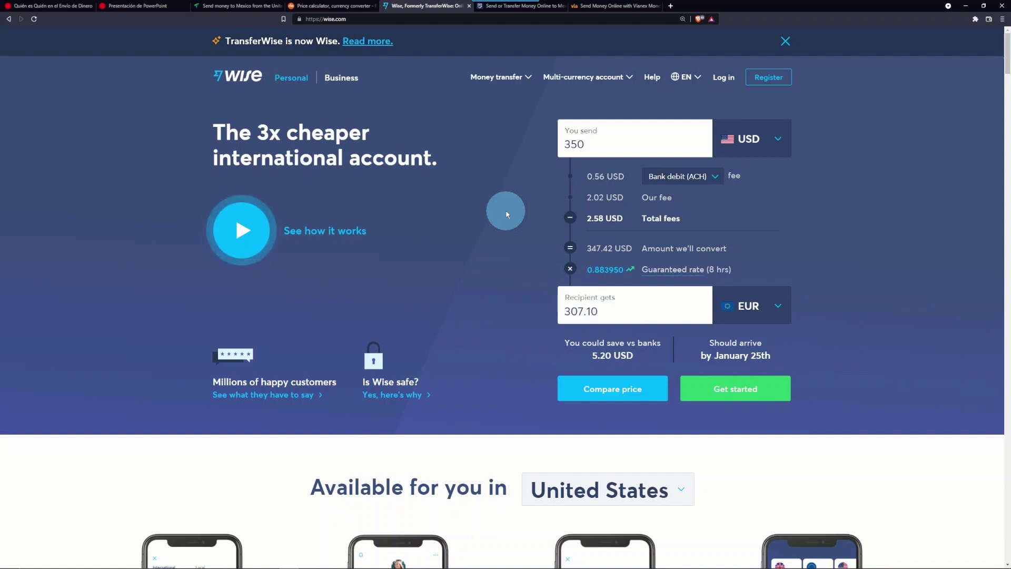
pyautogui.click(514, 7)
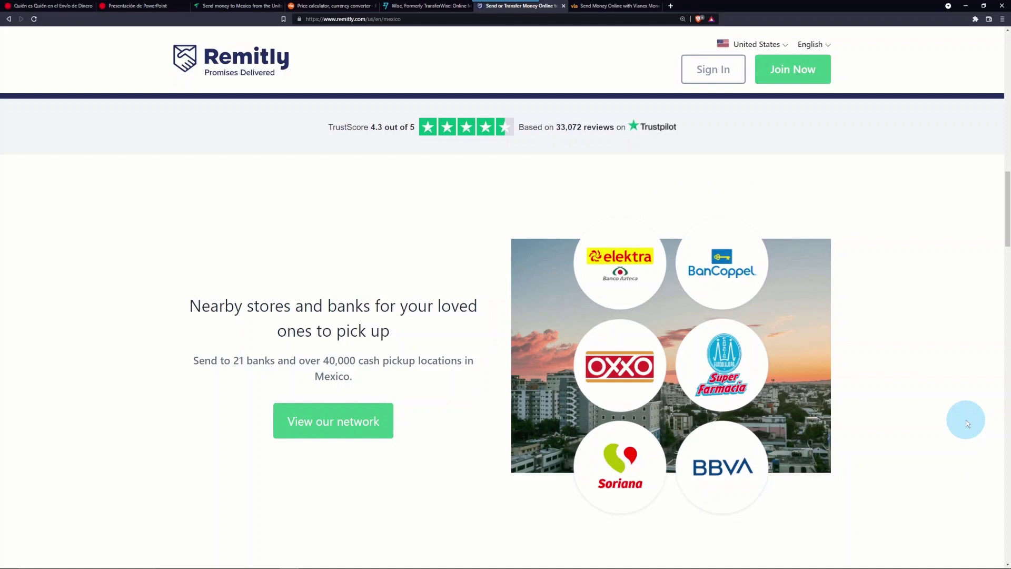
pyautogui.hotkey('ctrl', 'Tab')
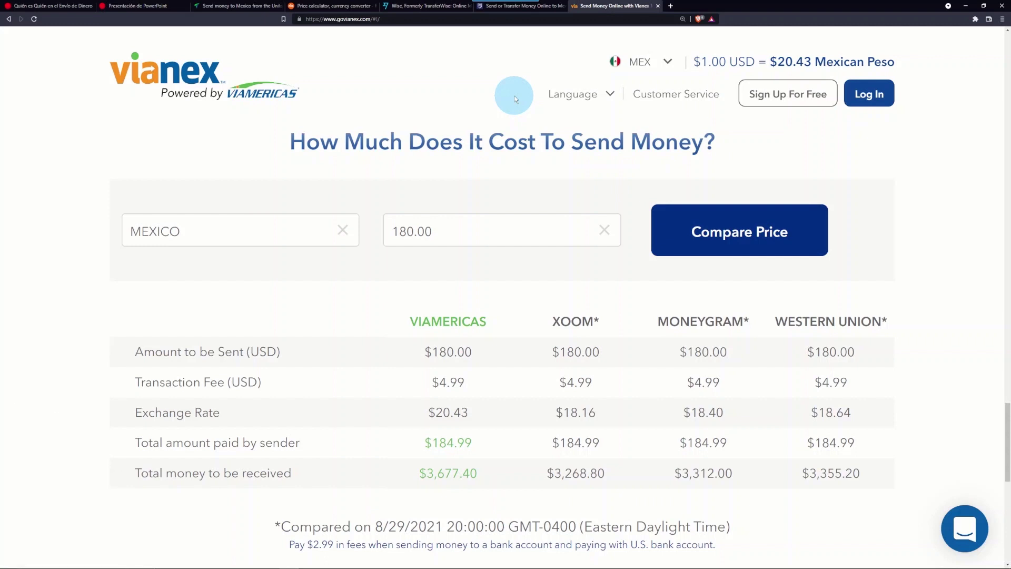
pyautogui.hotkey('ctrl', 'l')
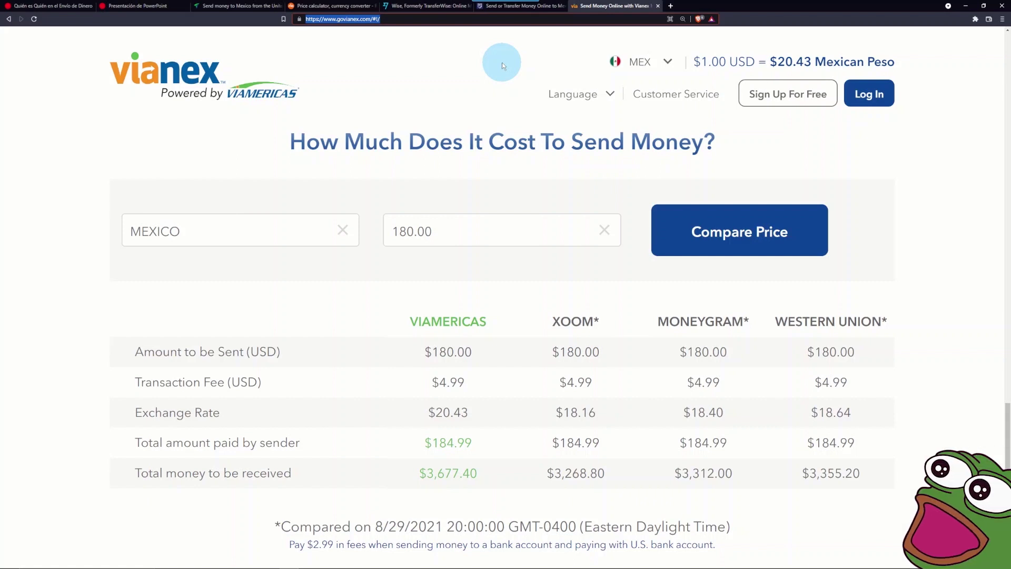
pyautogui.click(455, 10)
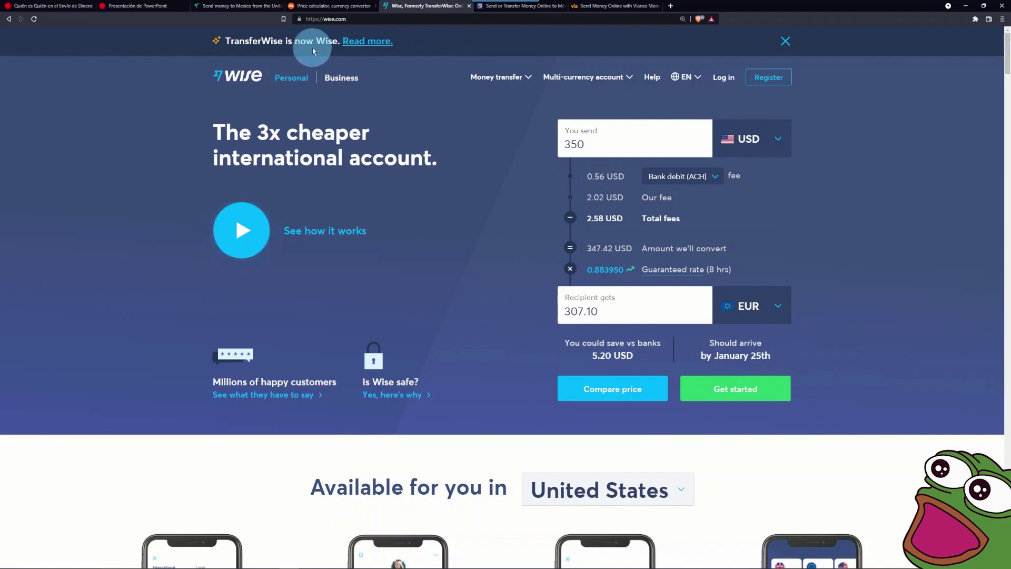
# Step: Go to uLink's Mexico page and examine its daily rate, reduced fees and transfer calculator
pyautogui.click(237, 6)
pyautogui.moveTo(287, 67)
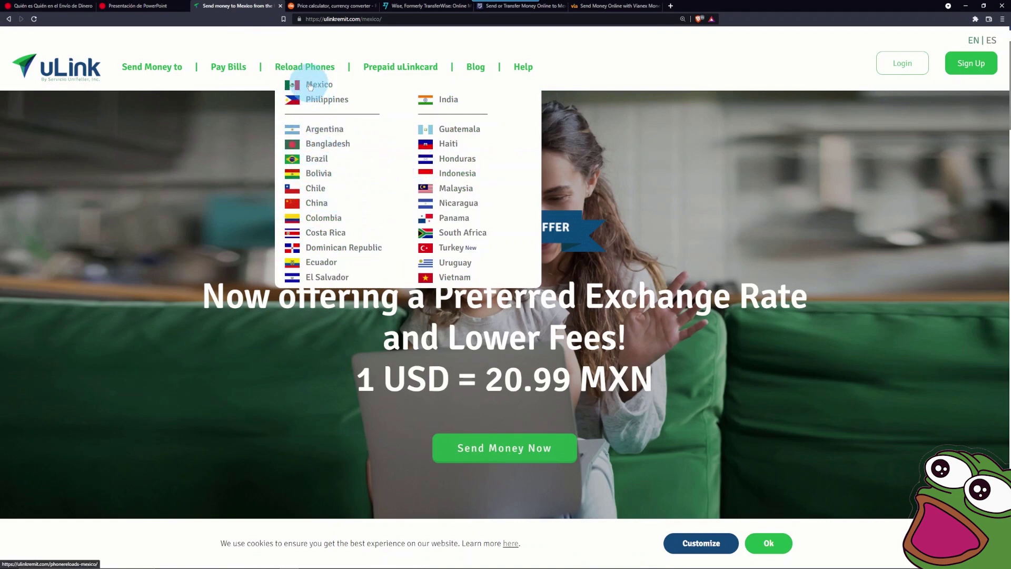
pyautogui.scroll(-4, 294, 427)
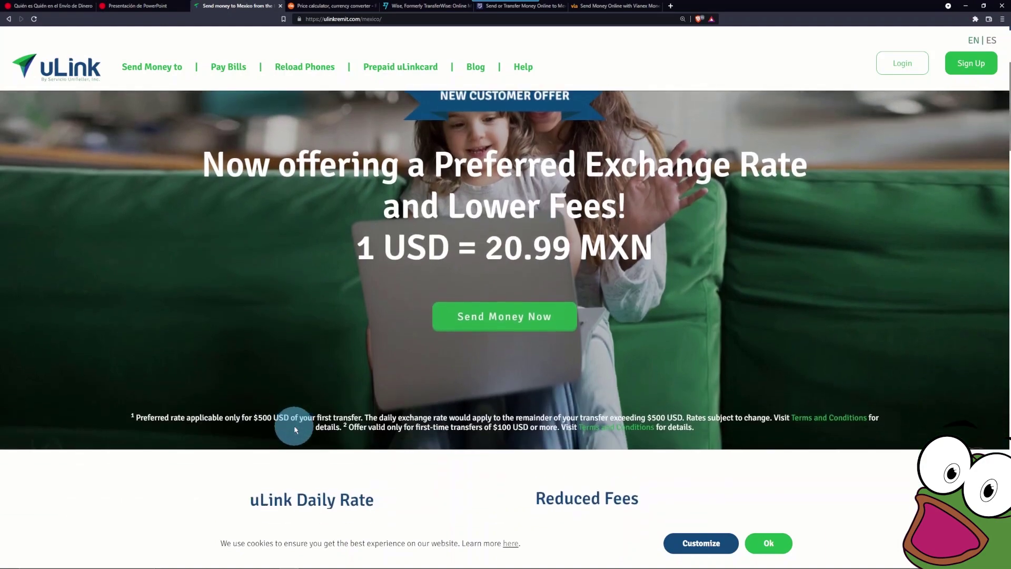
pyautogui.scroll(-6, 294, 427)
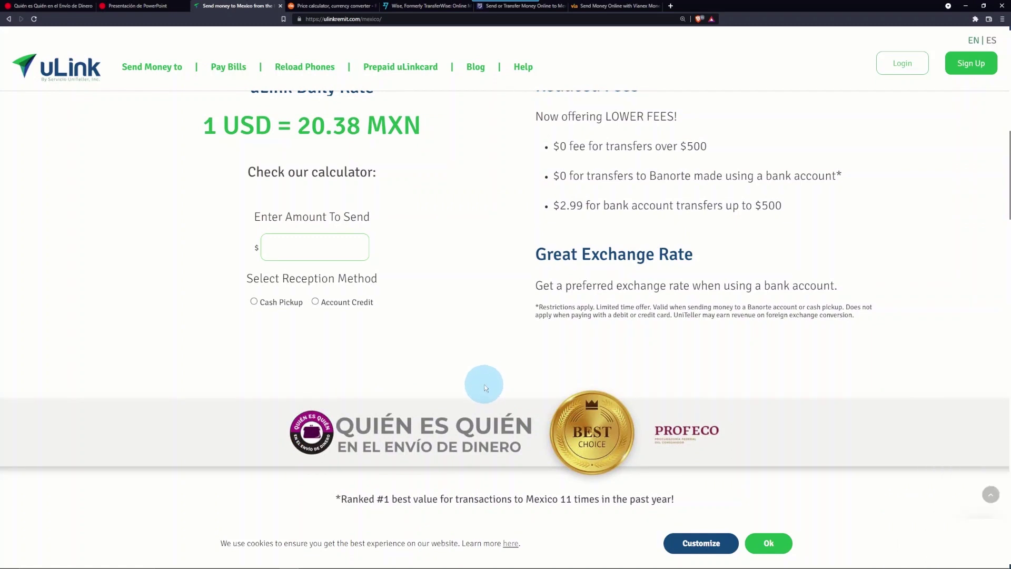
pyautogui.scroll(1, 484, 388)
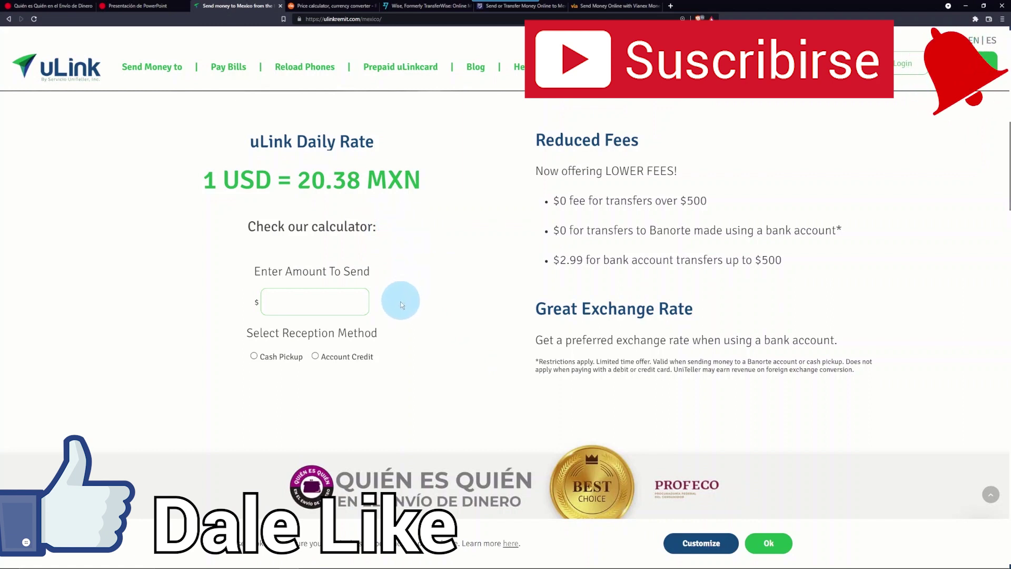
# Step: Fill in uLink's calculator with an amount of 350, Account Credit as reception method and Bansefi as payer
pyautogui.click(324, 306)
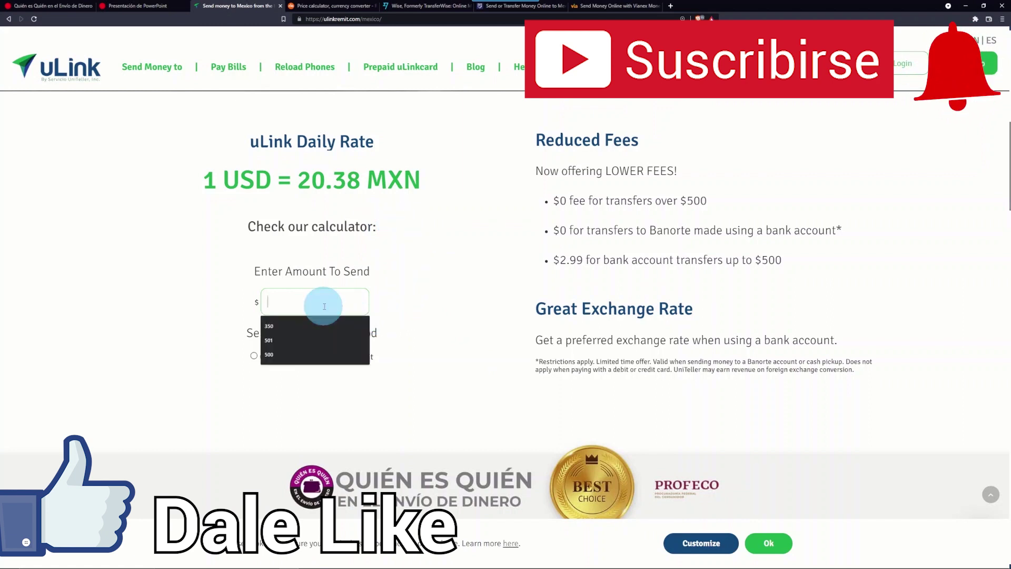
pyautogui.click(322, 326)
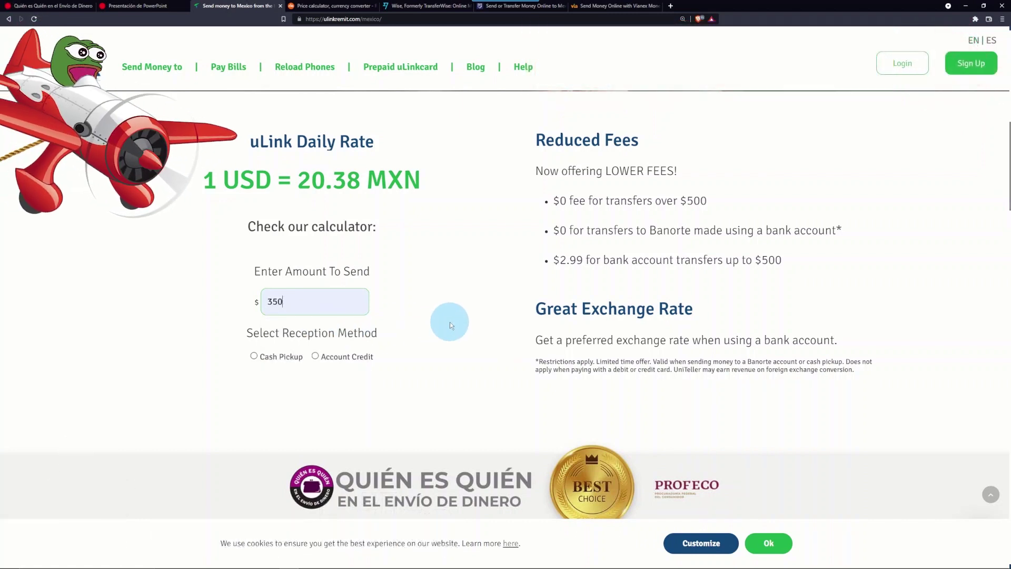
pyautogui.click(253, 356)
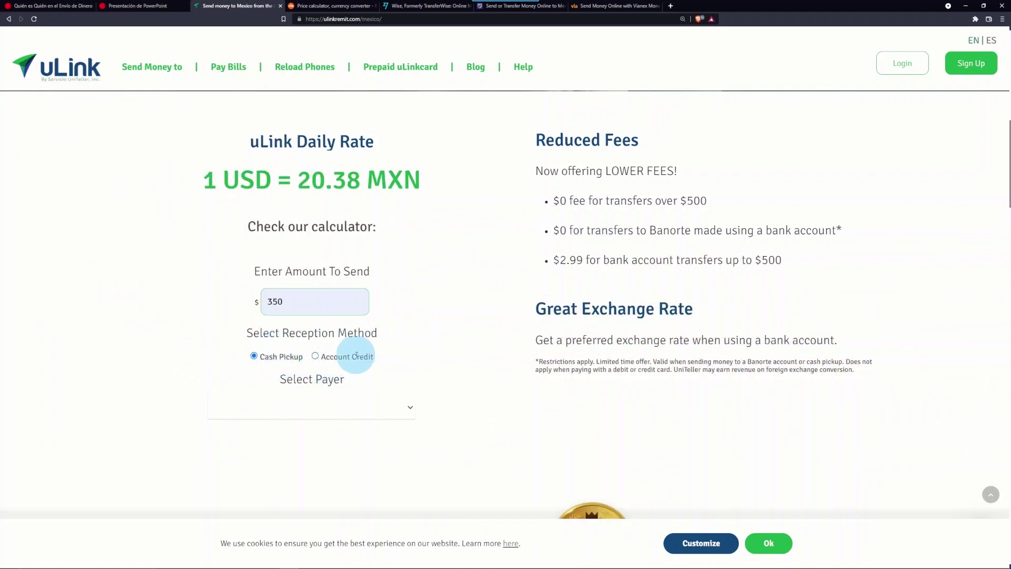
pyautogui.click(316, 357)
pyautogui.click(396, 409)
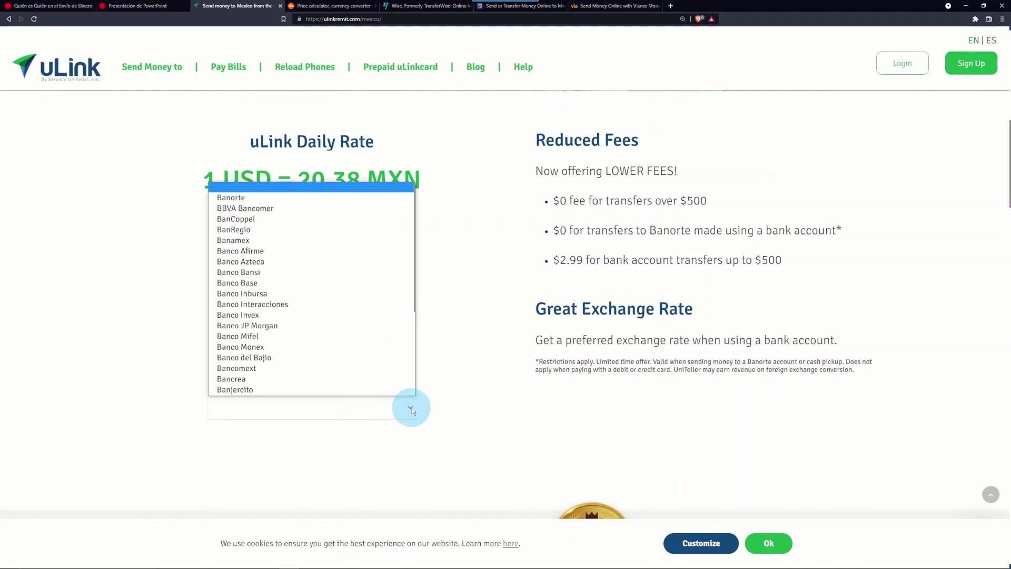
pyautogui.scroll(-3, 338, 362)
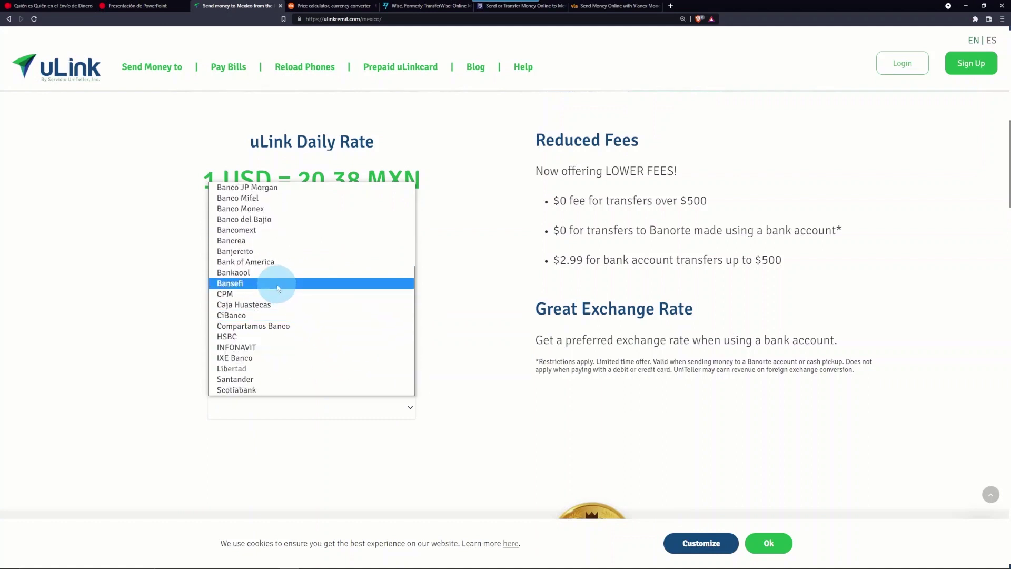
pyautogui.click(278, 284)
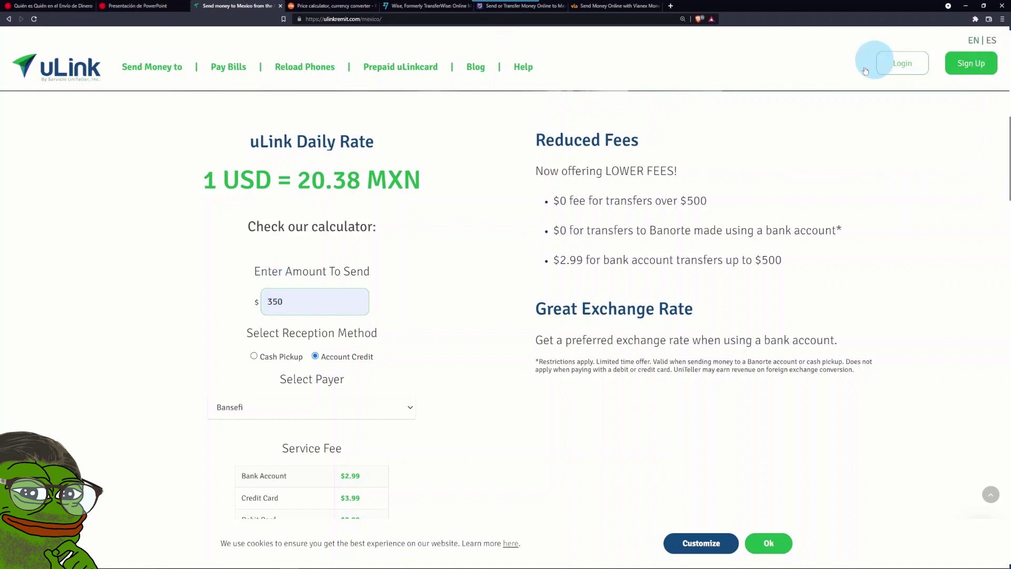
# Step: Change the calculator's payer to BBVA Bancomer and view the service fees for each payment method
pyautogui.click(411, 409)
pyautogui.scroll(1, 337, 285)
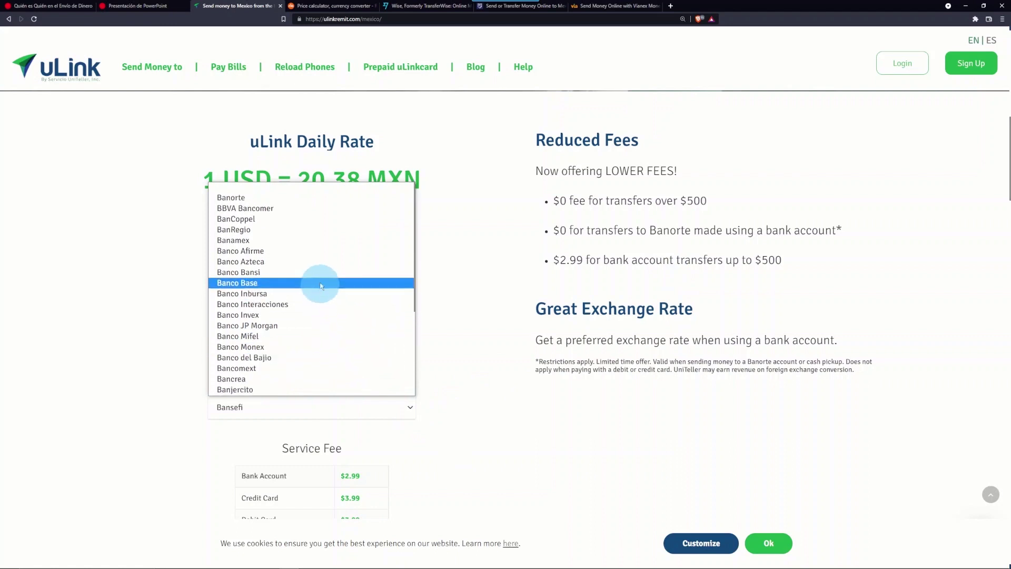
pyautogui.click(284, 213)
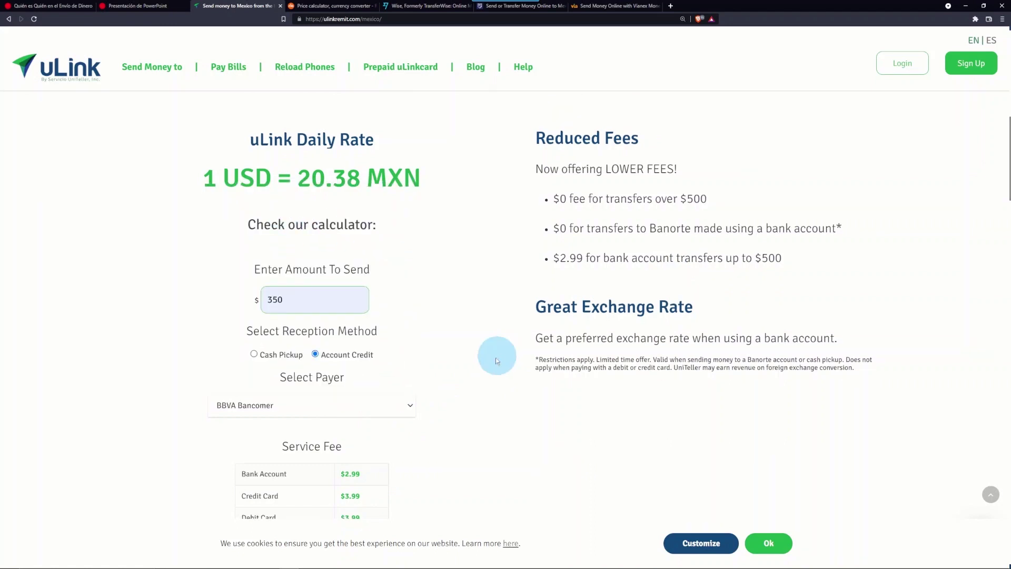
pyautogui.scroll(-1, 443, 444)
pyautogui.scroll(-1, 444, 444)
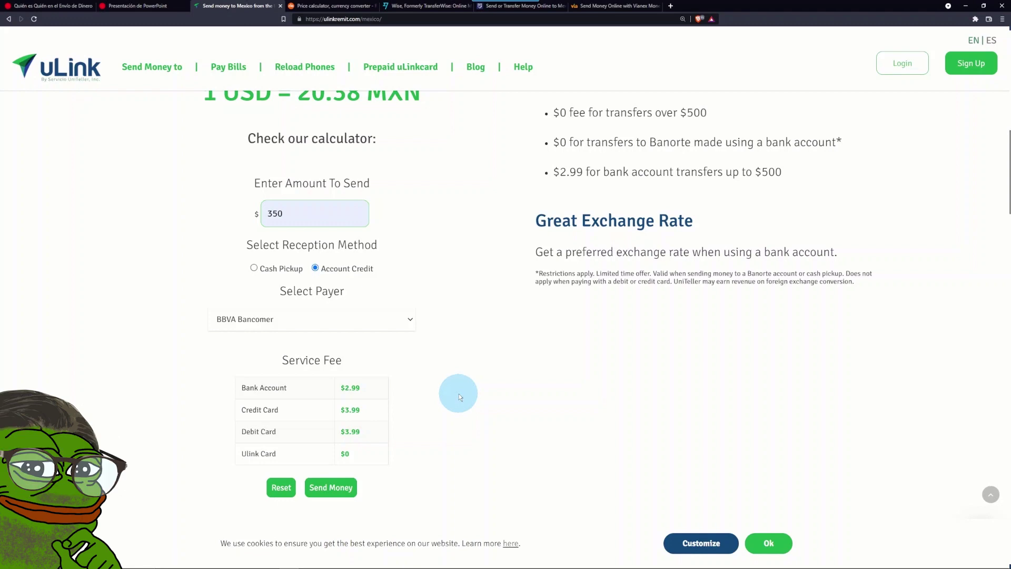
# Step: Switch to the Excel comparison workbook and show the first October rows of the Mex350Venta sheet
pyautogui.hotkey('alt', 'Tab')
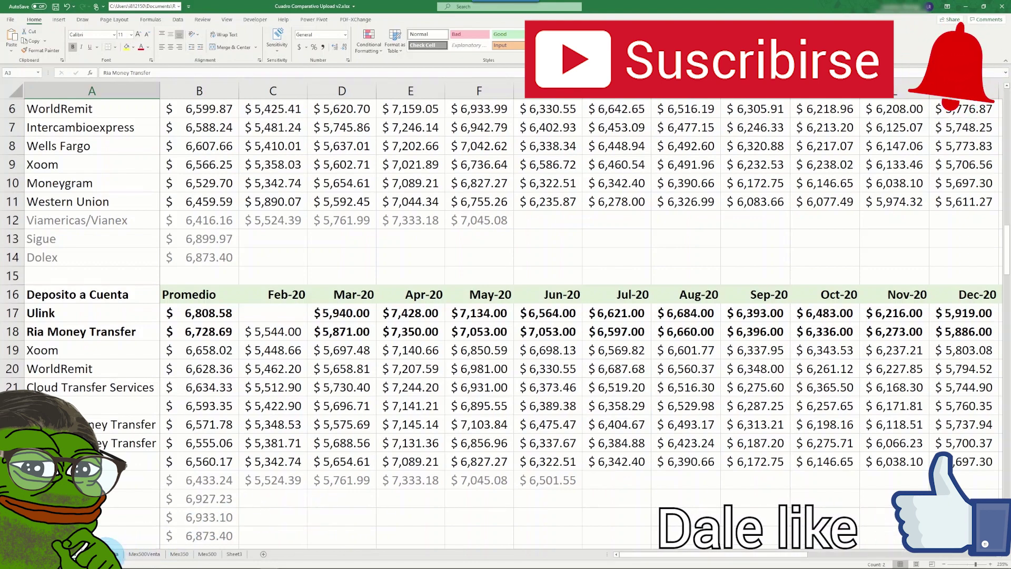
pyautogui.click(113, 554)
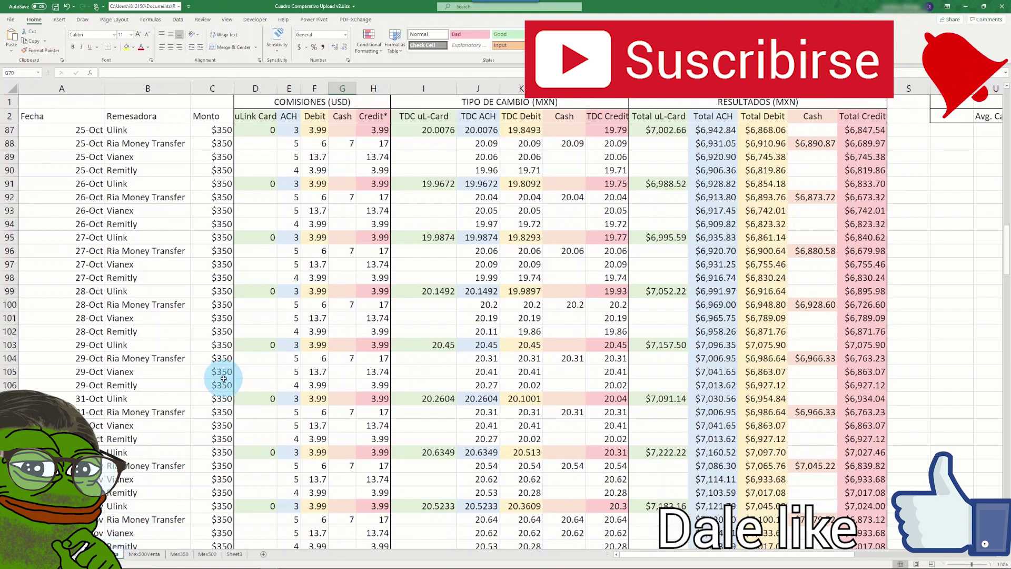
pyautogui.scroll(9, 192, 232)
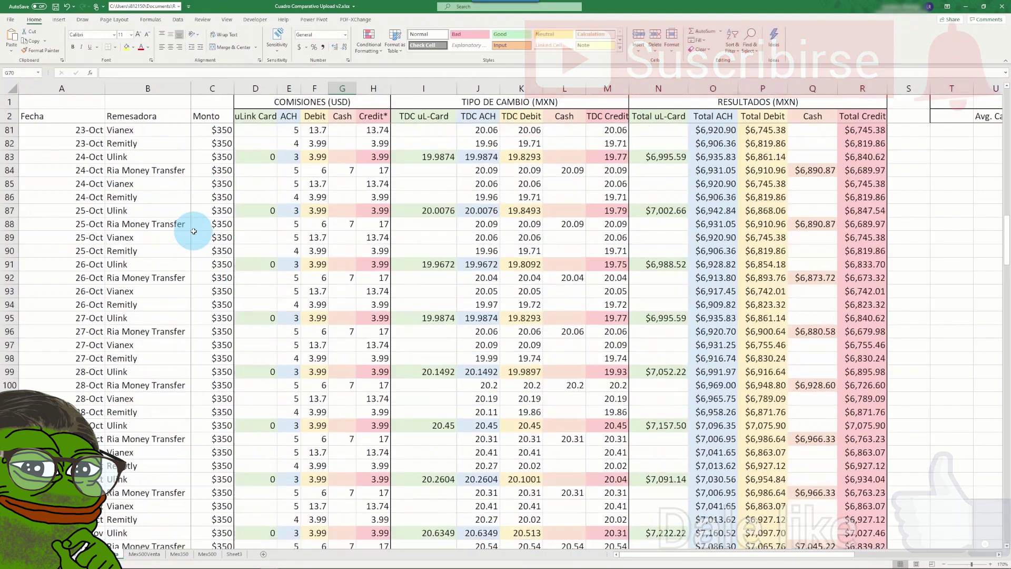
pyautogui.scroll(17, 194, 231)
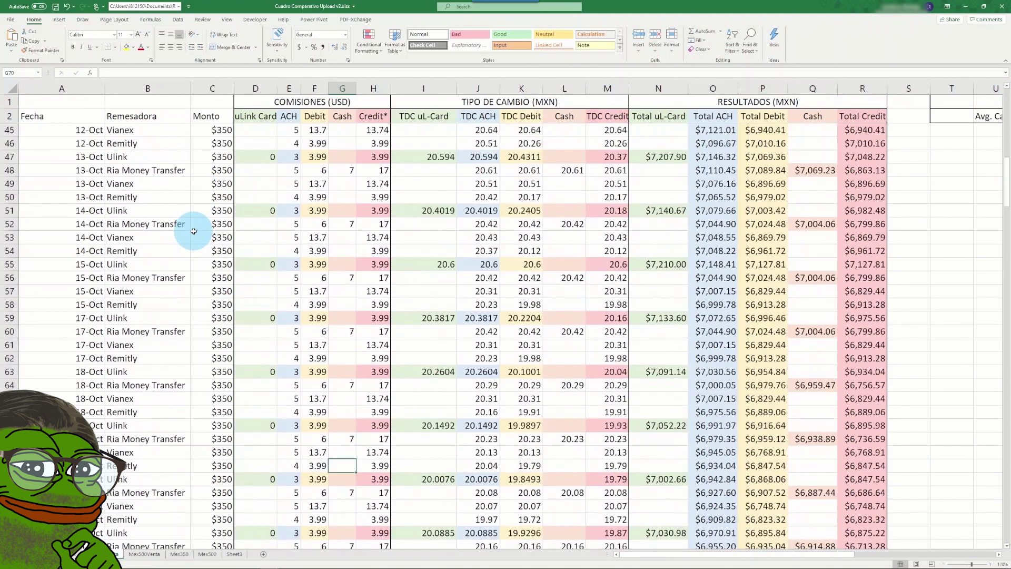
pyautogui.scroll(2, 193, 231)
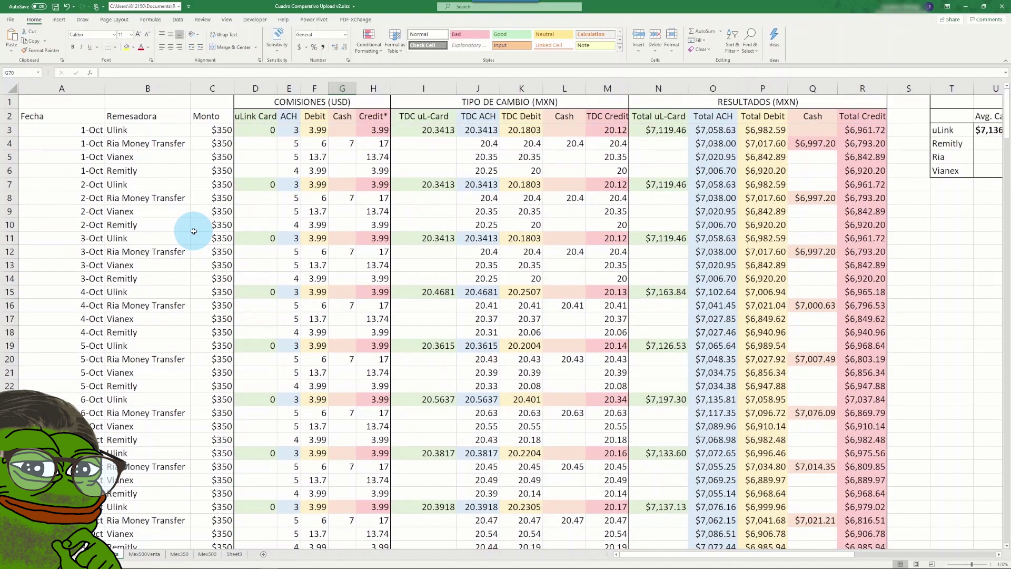
# Step: Go over the table's Remesadora, Monto and Comisiones (USD) headings, including the five payment-method fee columns from uLink Card to Credit
pyautogui.click(138, 116)
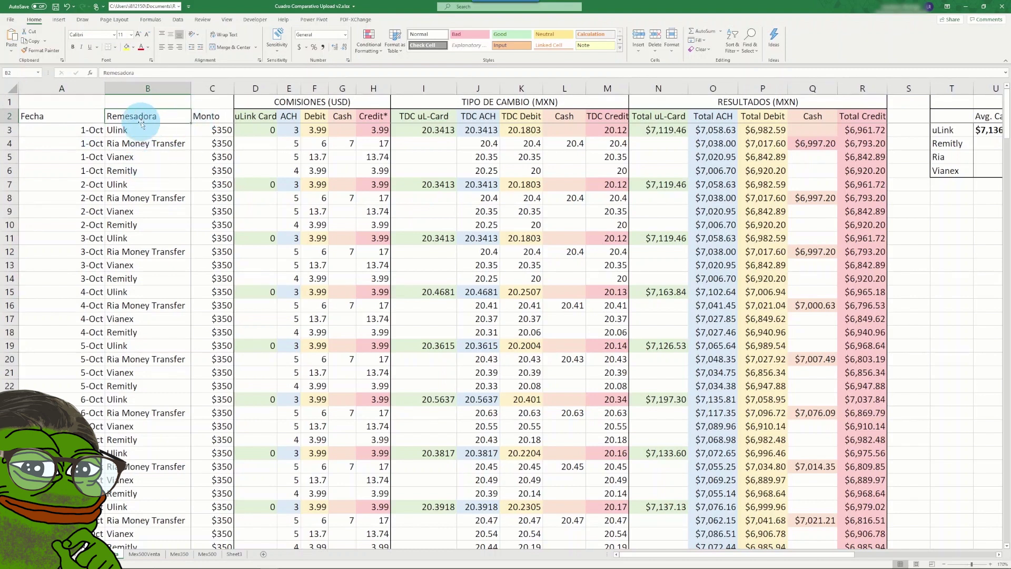
pyautogui.click(209, 116)
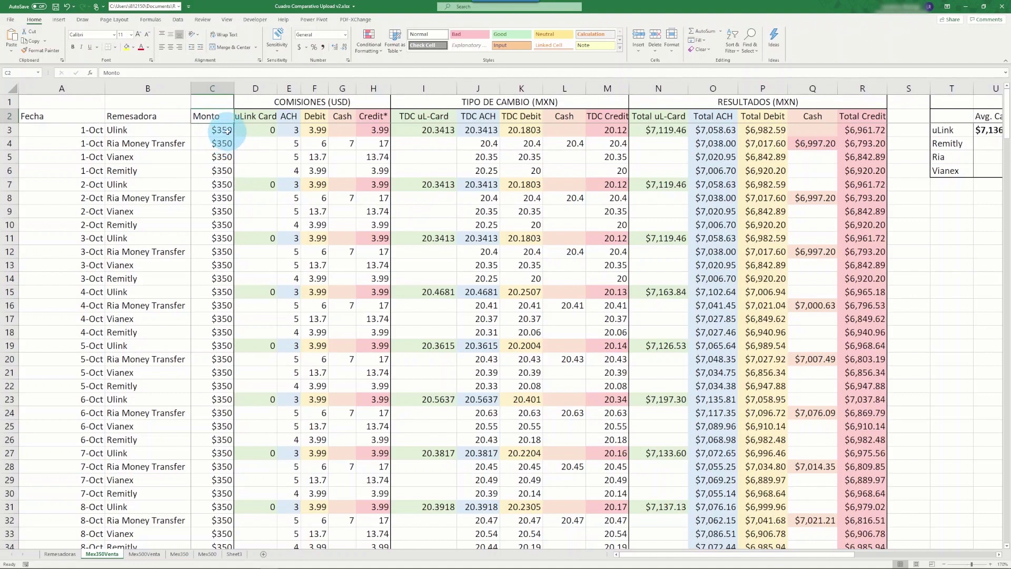
pyautogui.click(274, 103)
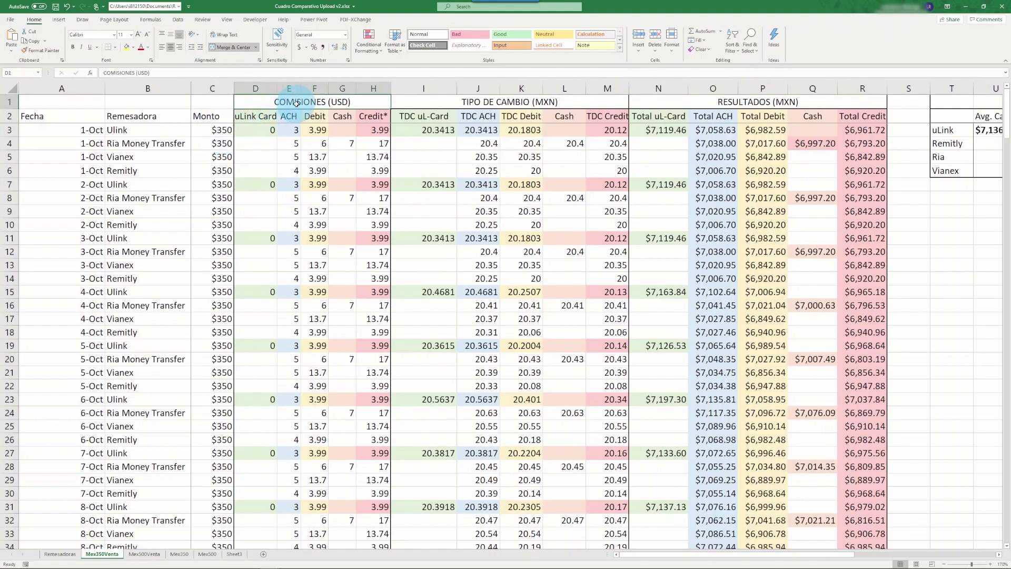
pyautogui.click(150, 130)
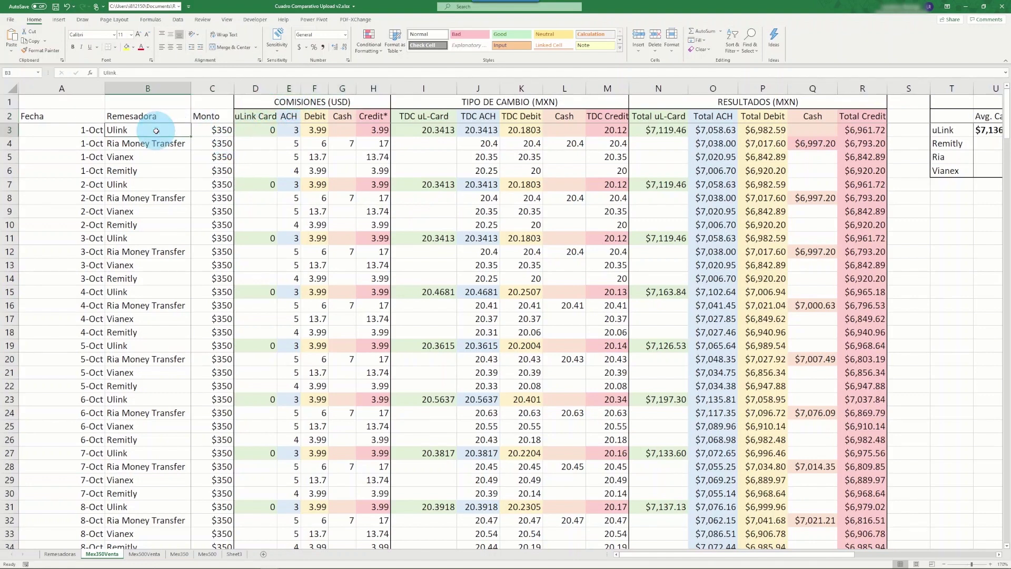
pyautogui.moveTo(263, 116); pyautogui.dragTo(371, 116)
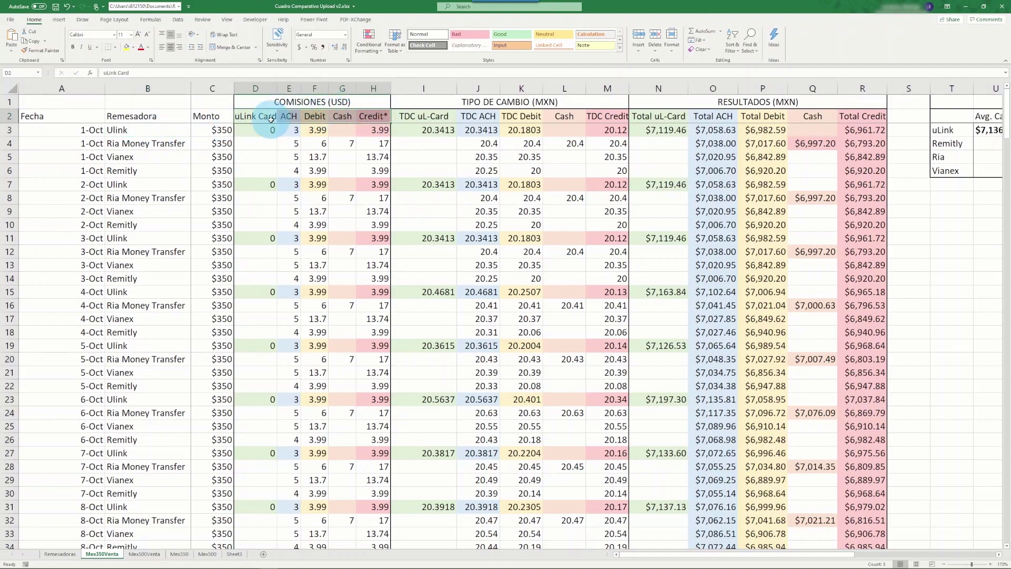
# Step: Inspect uLink's 1-Oct fees for uLink Card, ACH, Debit and Credit, plus Ria Money Transfer's Cash fee
pyautogui.click(158, 132)
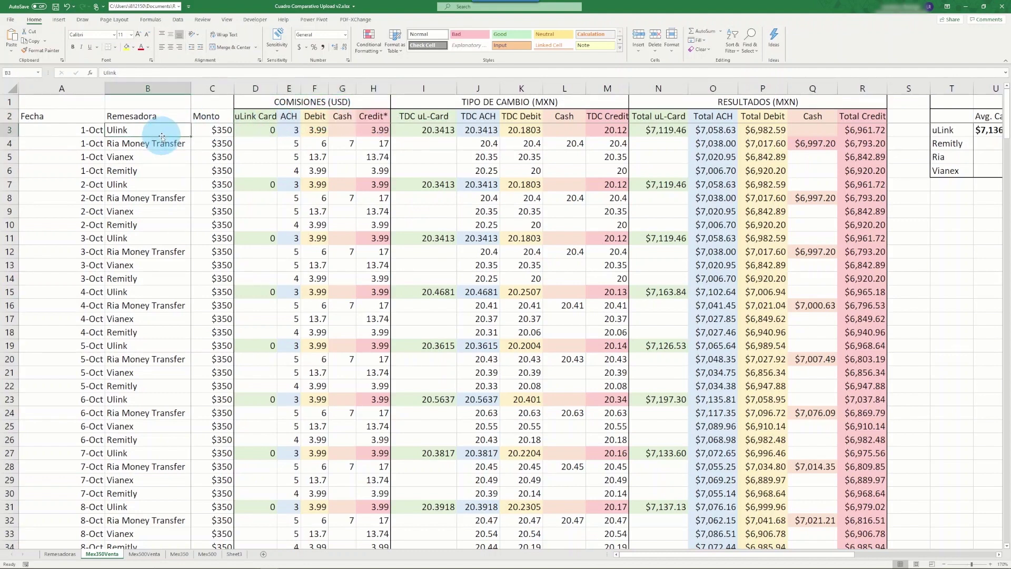
pyautogui.click(272, 131)
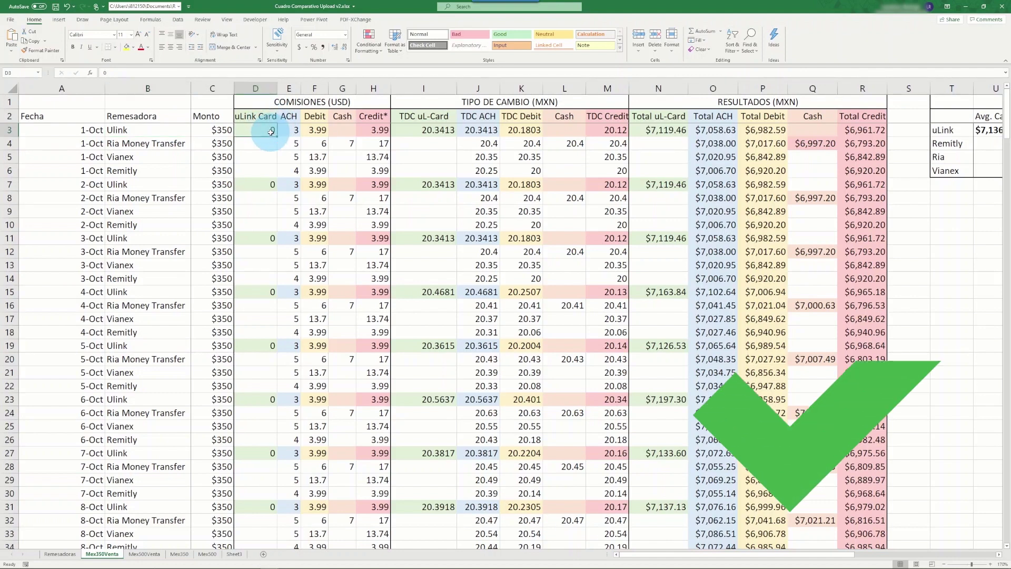
pyautogui.click(293, 118)
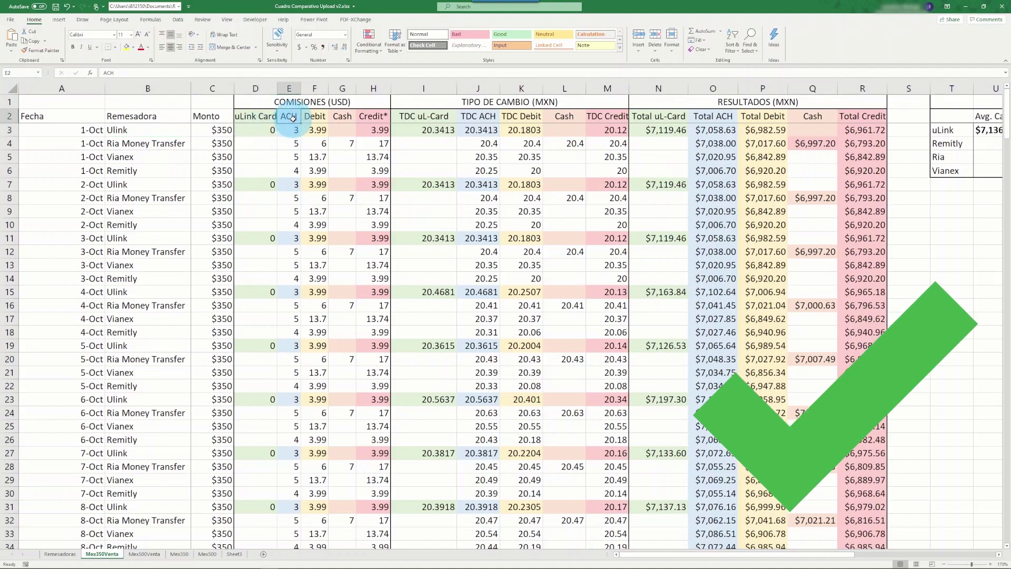
pyautogui.click(292, 130)
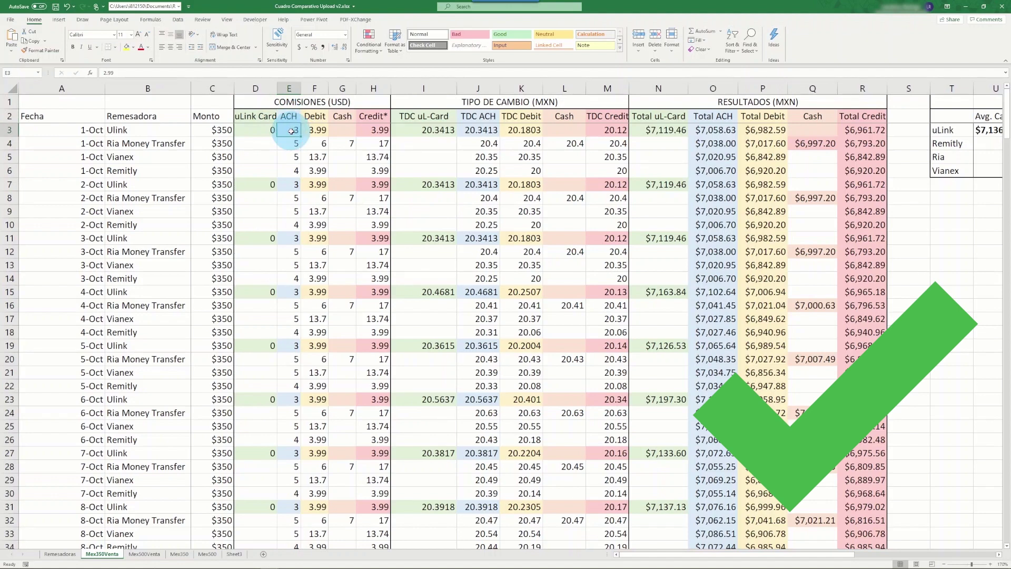
pyautogui.click(321, 119)
pyautogui.click(372, 117)
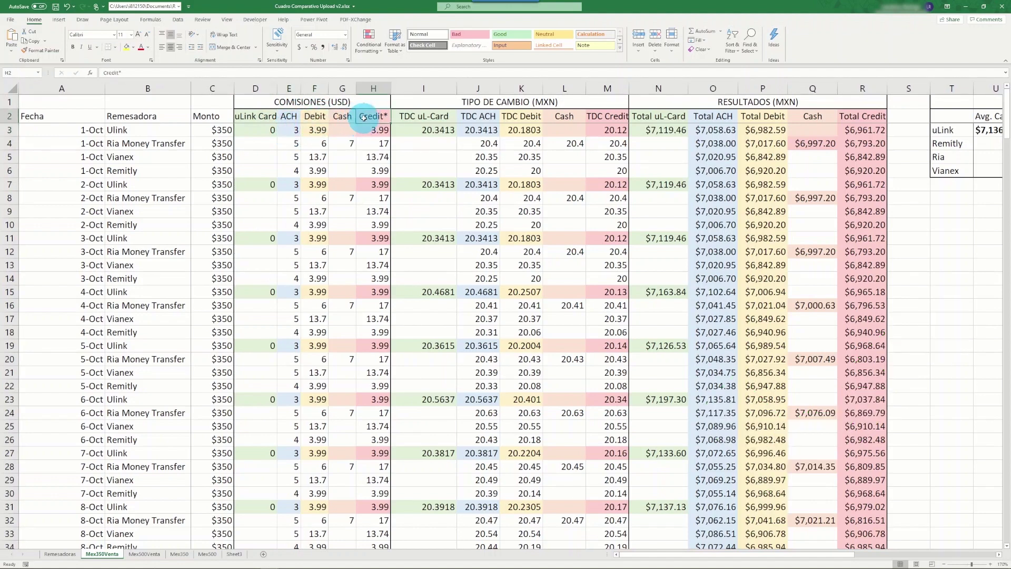
pyautogui.click(319, 130)
pyautogui.click(380, 130)
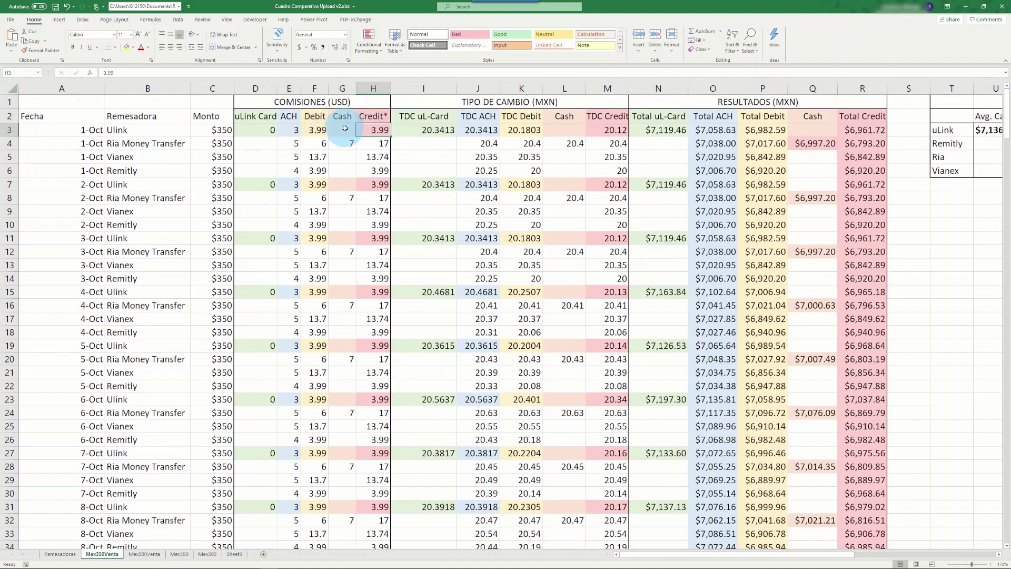
pyautogui.click(347, 146)
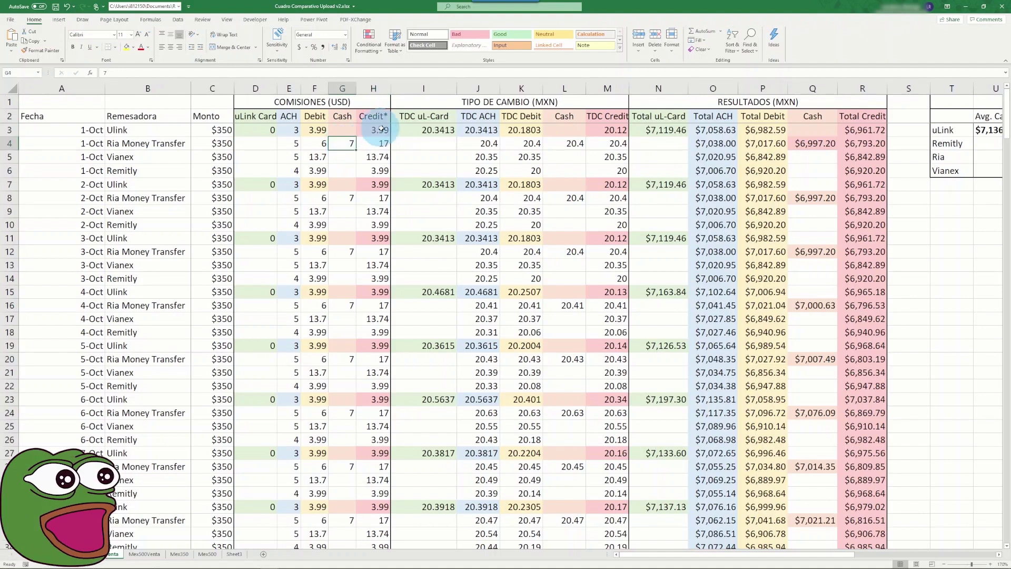
# Step: Examine the Tipo de Cambio (MXN) section, checking uLink's 1-Oct exchange rates for uL-Card and Credit
pyautogui.click(498, 104)
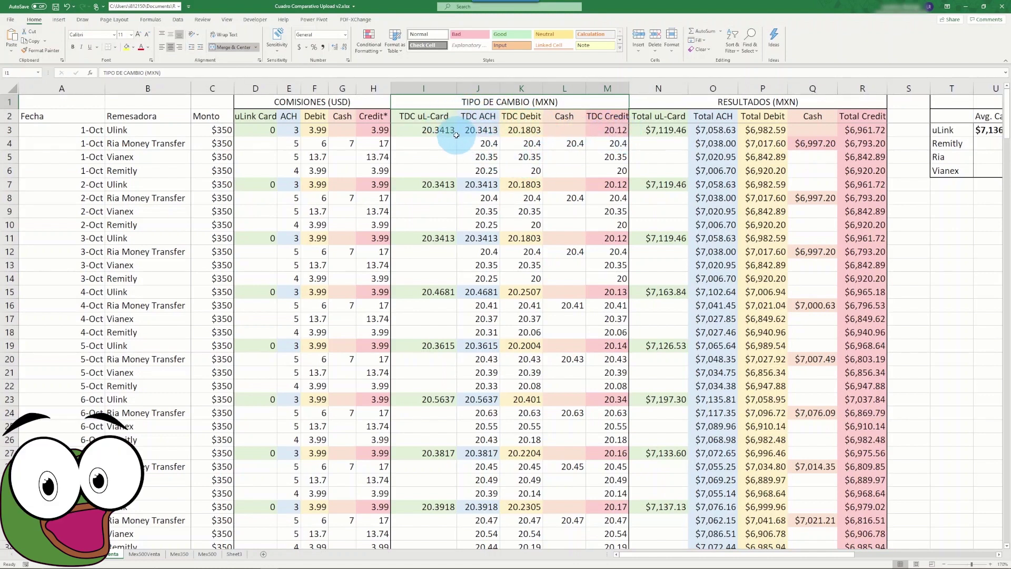
pyautogui.click(438, 133)
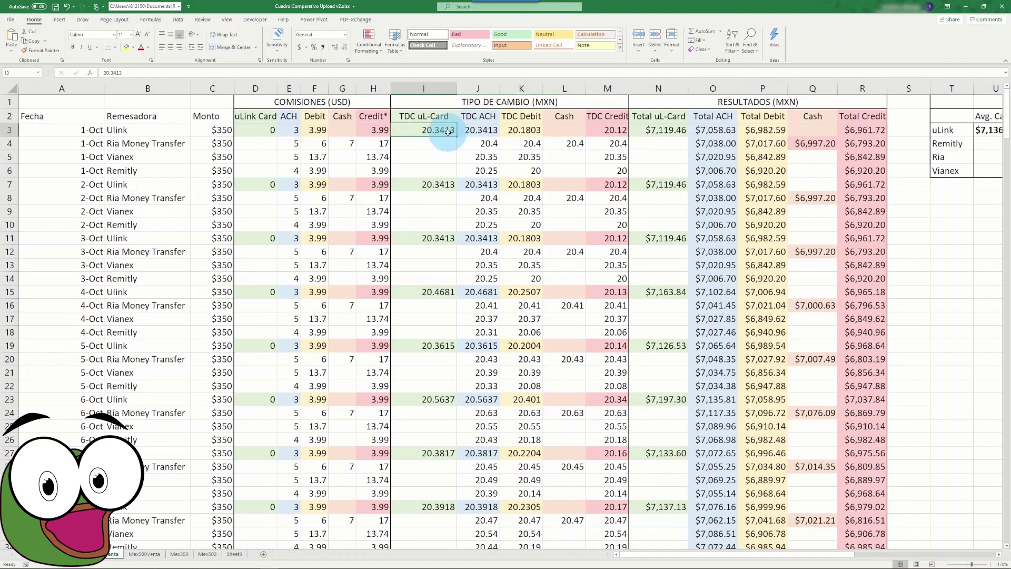
pyautogui.click(606, 129)
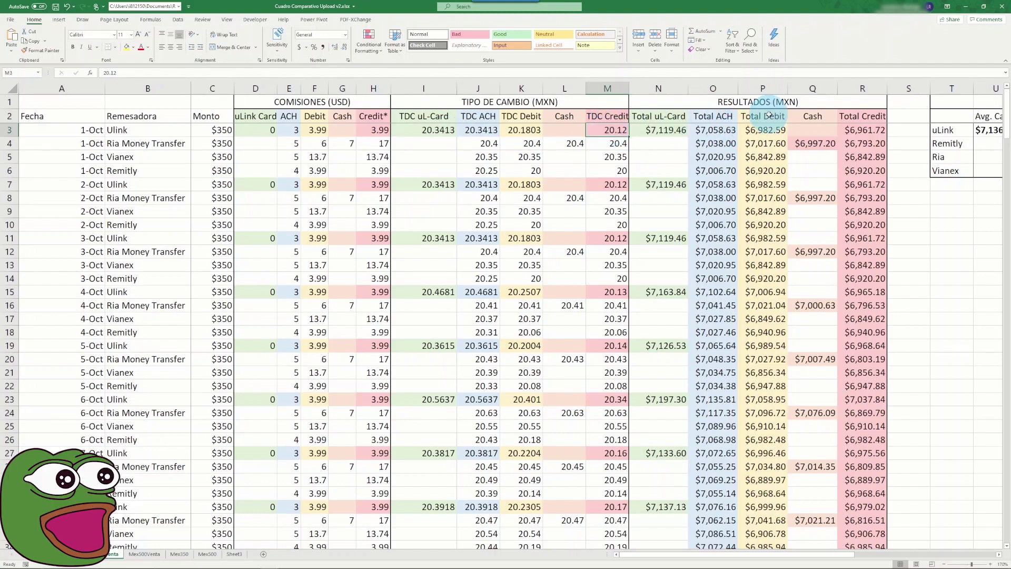
# Step: Inspect the formula behind uLink's 1-Oct Total uL-Card result and leave it as it is
pyautogui.click(684, 130)
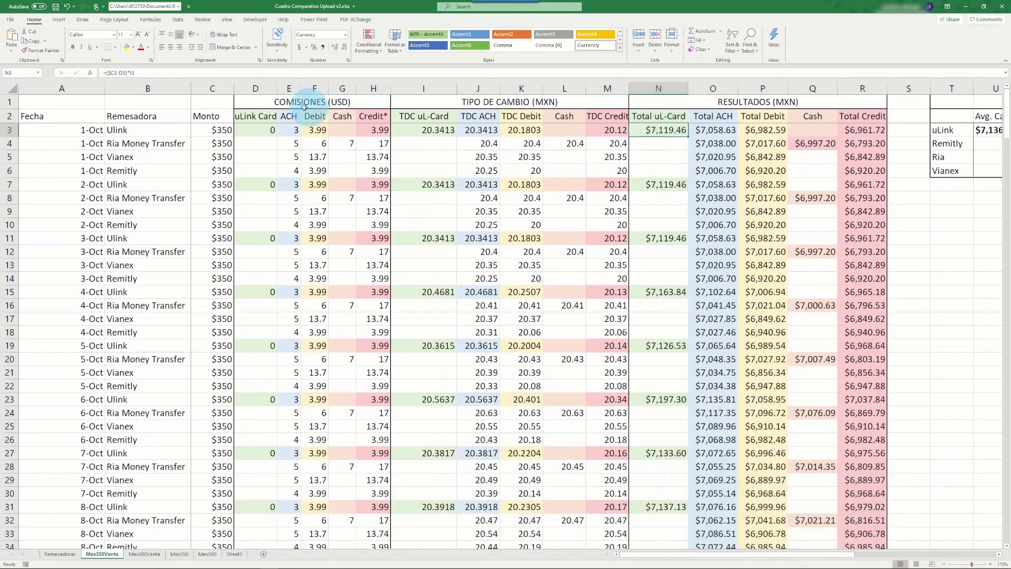
pyautogui.click(158, 73)
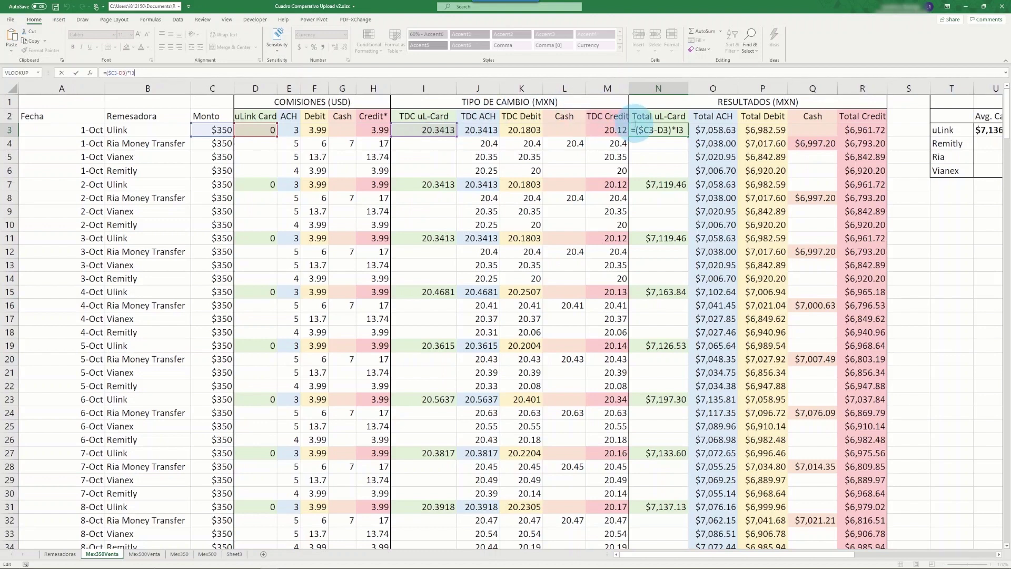
pyautogui.hotkey('ctrl', 'Return')
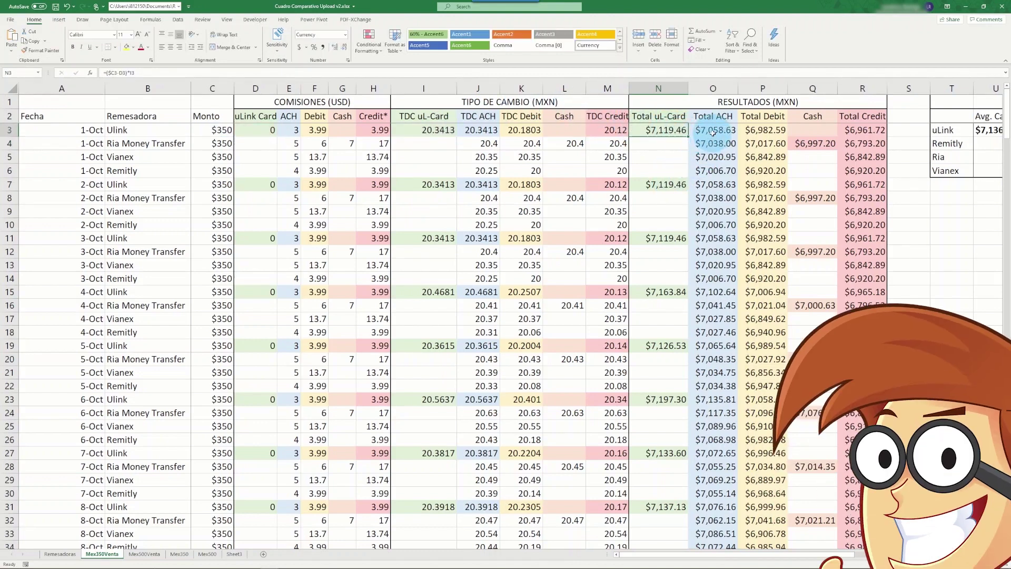
# Step: Compare the four providers' 1-Oct Total ACH results and browse the daily October rows before returning to the first ones
pyautogui.moveTo(713, 130); pyautogui.dragTo(714, 174)
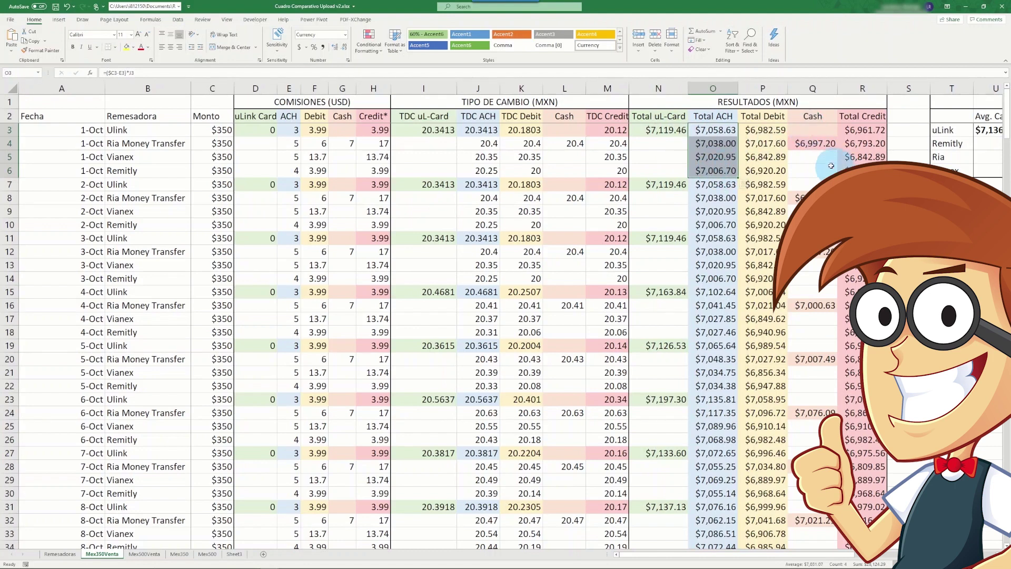
pyautogui.click(712, 130)
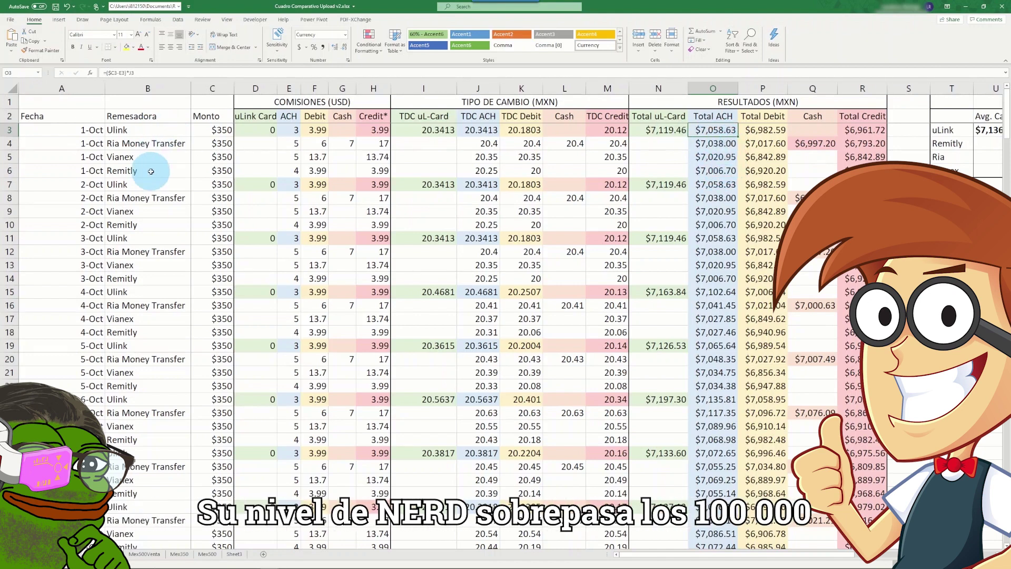
pyautogui.scroll(-15, 486, 263)
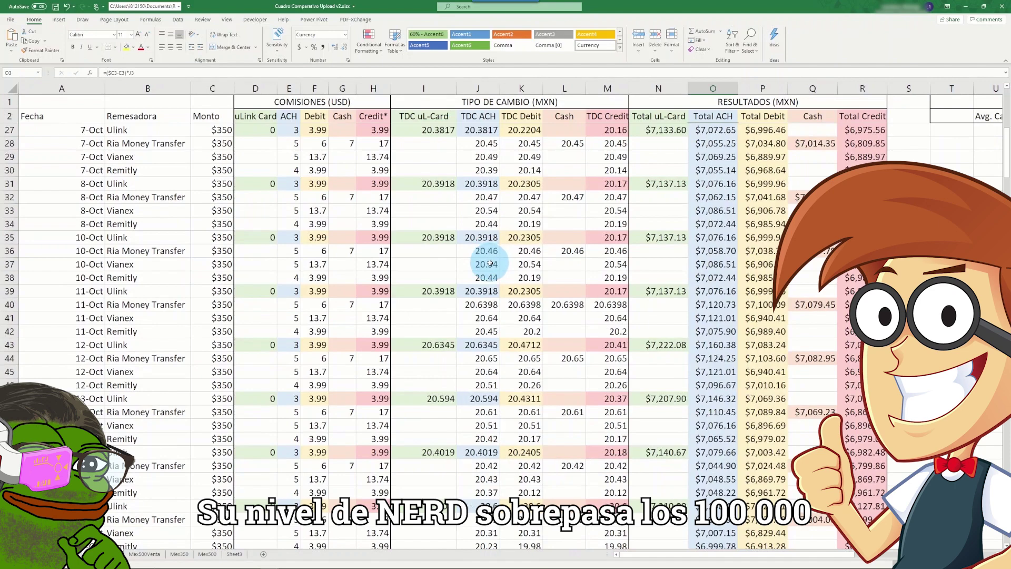
pyautogui.scroll(-3, 514, 276)
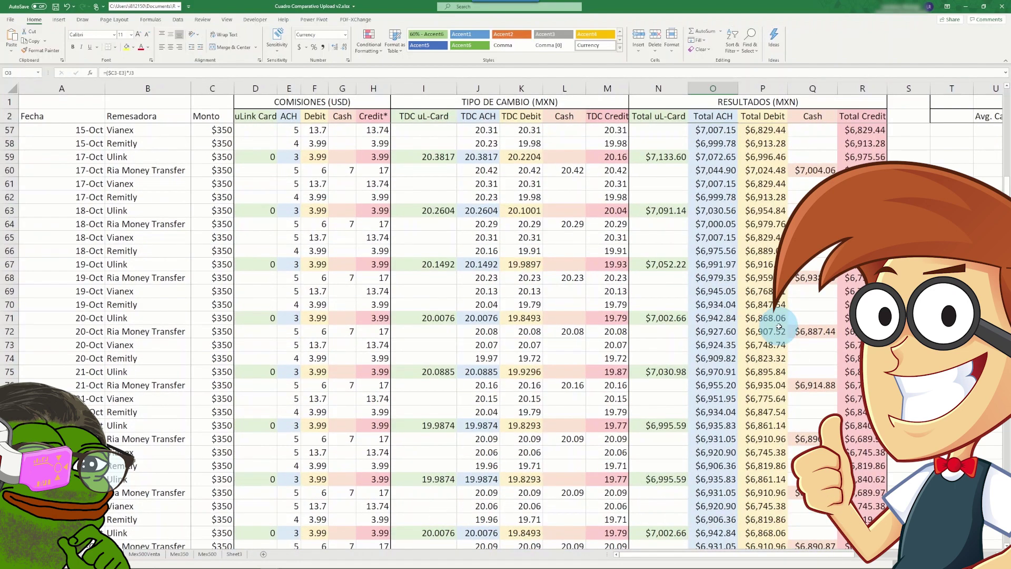
pyautogui.scroll(18, 779, 323)
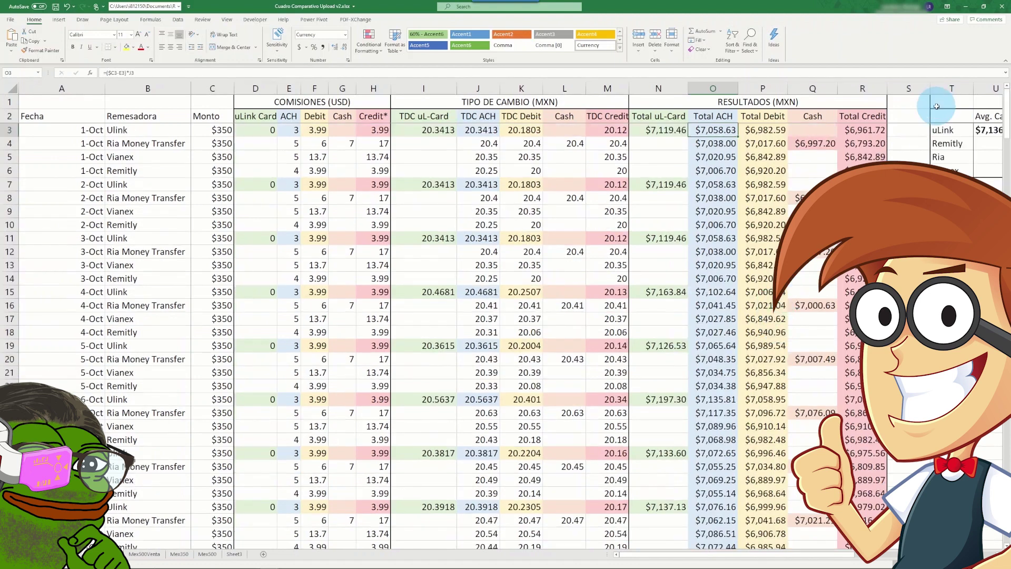
# Step: Show the averages table for $350 USD and examine uLink's Card and ACH averages and Ria's Debit and Cash averages
pyautogui.click(939, 101)
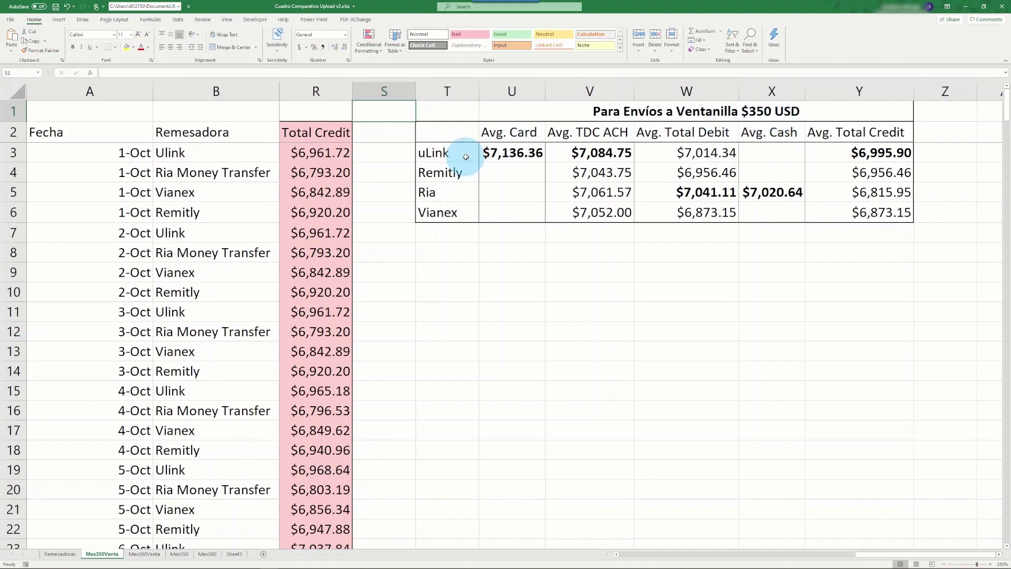
pyautogui.click(507, 152)
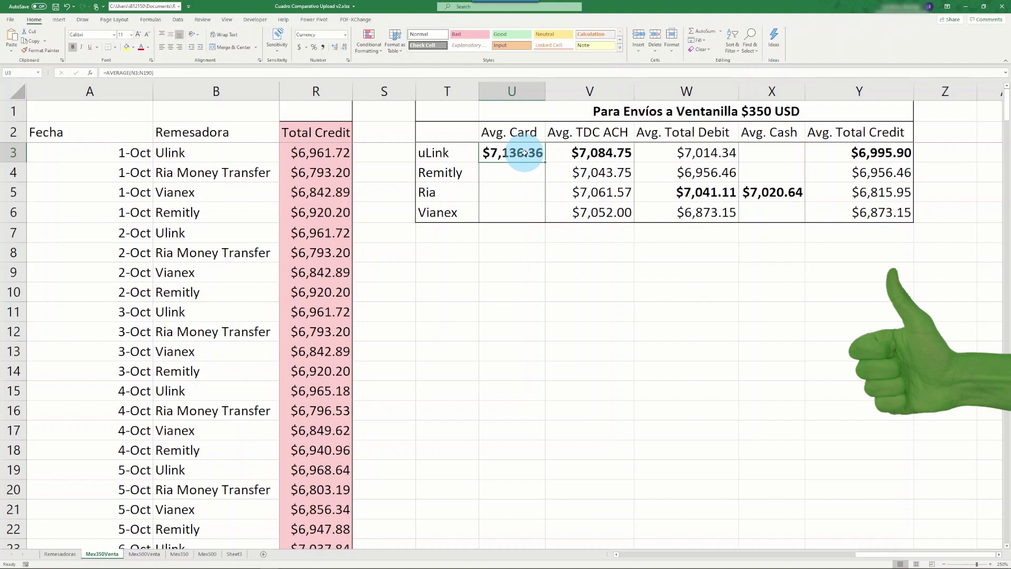
pyautogui.click(600, 154)
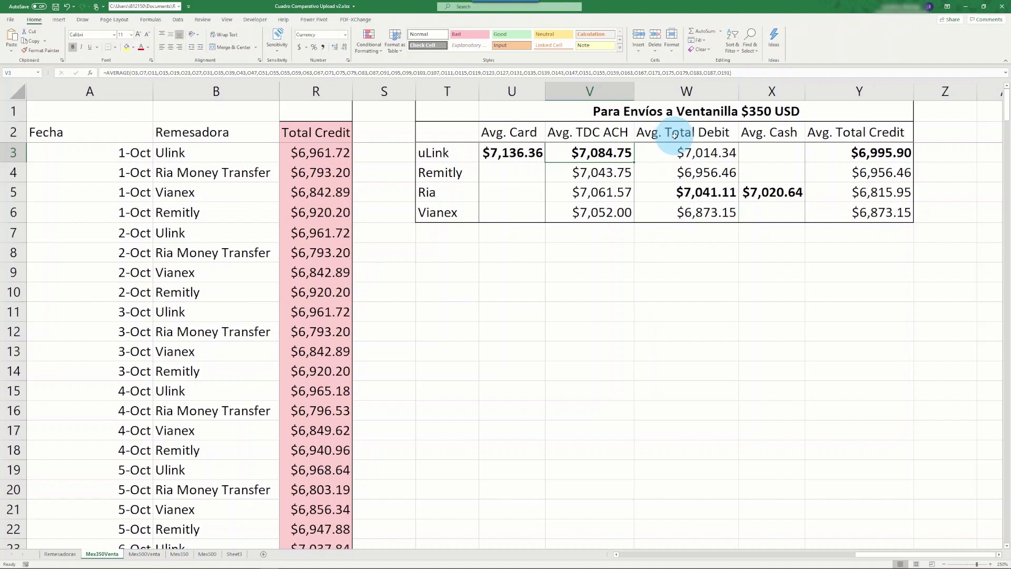
pyautogui.click(713, 193)
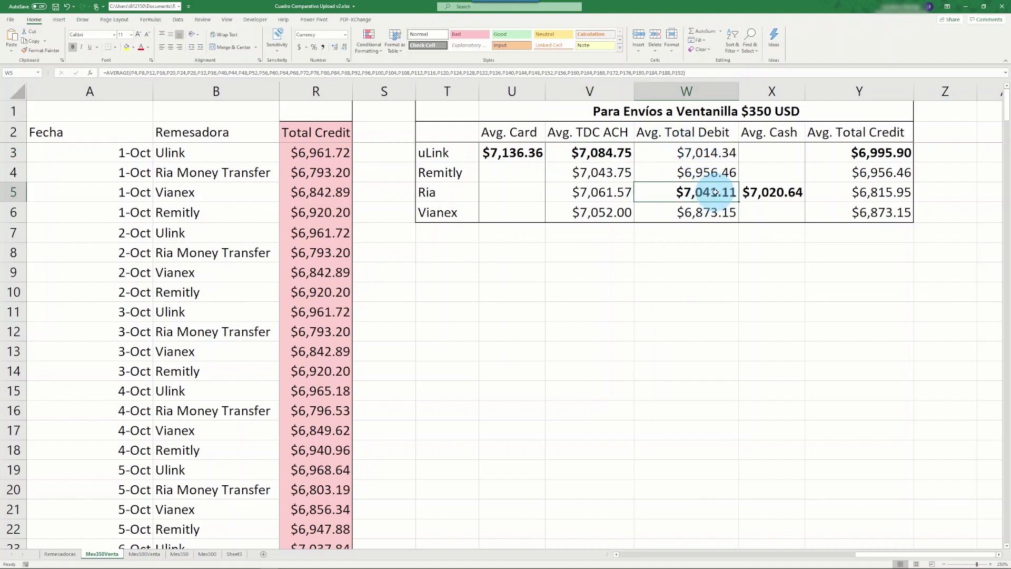
pyautogui.moveTo(714, 193); pyautogui.dragTo(773, 193)
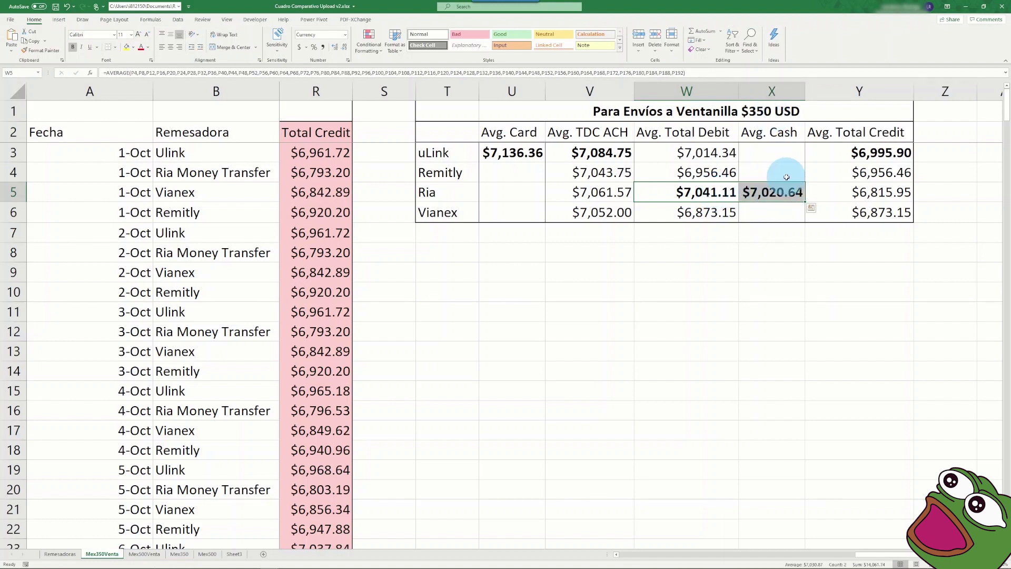
# Step: Compare the four providers' Credit, ACH and Debit averages, and return to uLink's ACH and Card averages
pyautogui.click(866, 150)
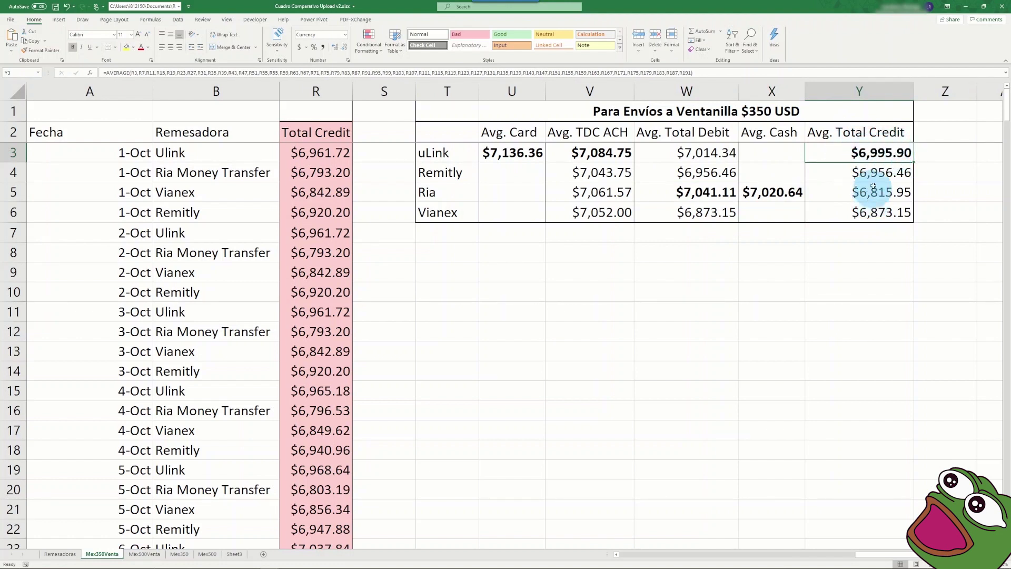
pyautogui.moveTo(864, 151); pyautogui.dragTo(875, 215)
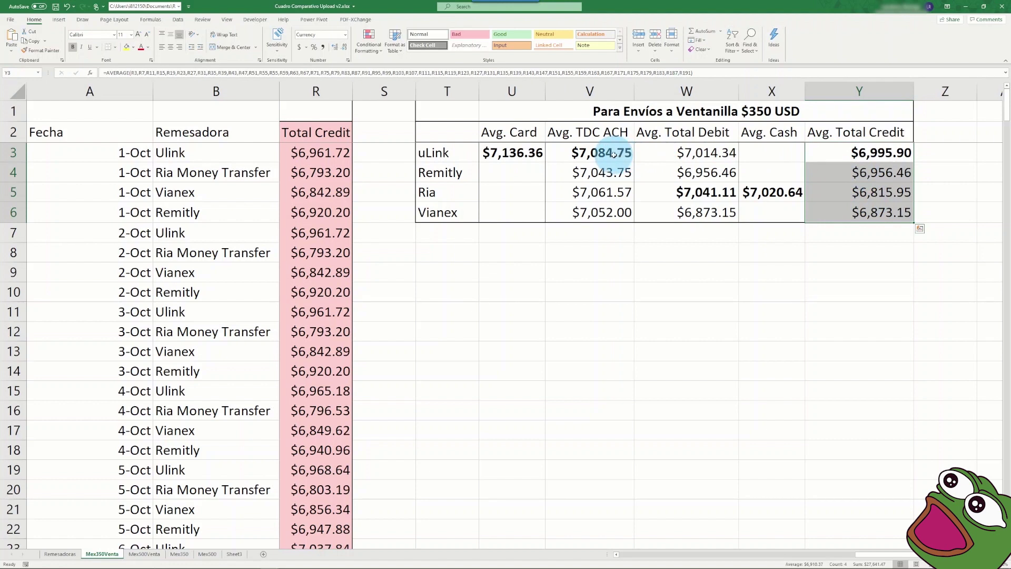
pyautogui.moveTo(605, 153); pyautogui.dragTo(605, 212)
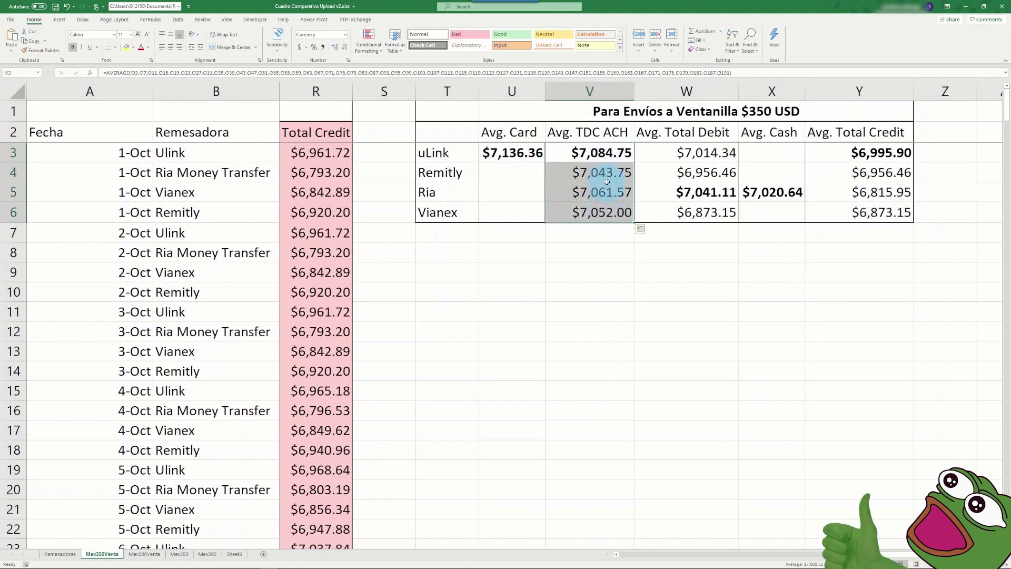
pyautogui.moveTo(690, 152); pyautogui.dragTo(698, 213)
pyautogui.click(595, 152)
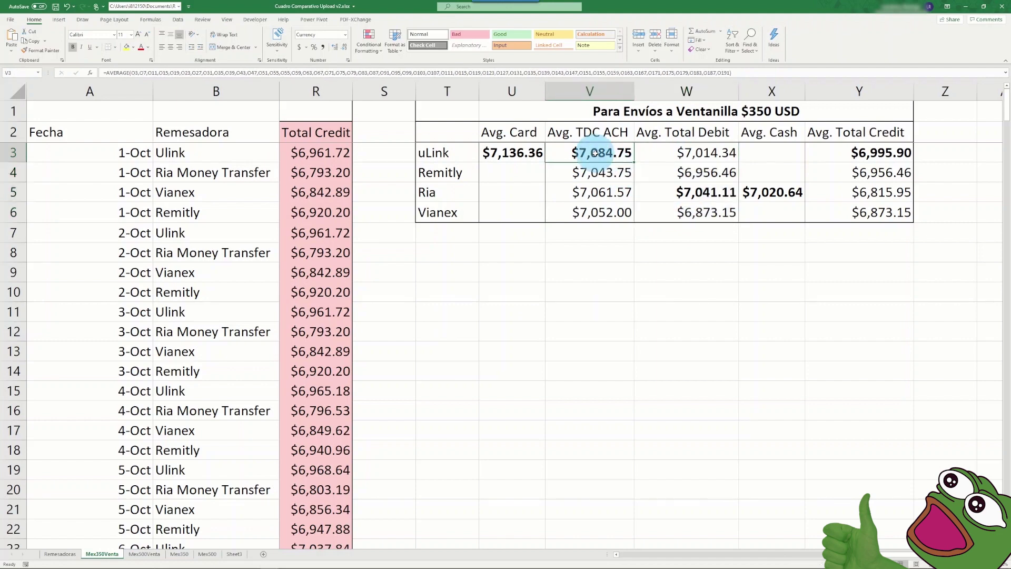
pyautogui.click(519, 153)
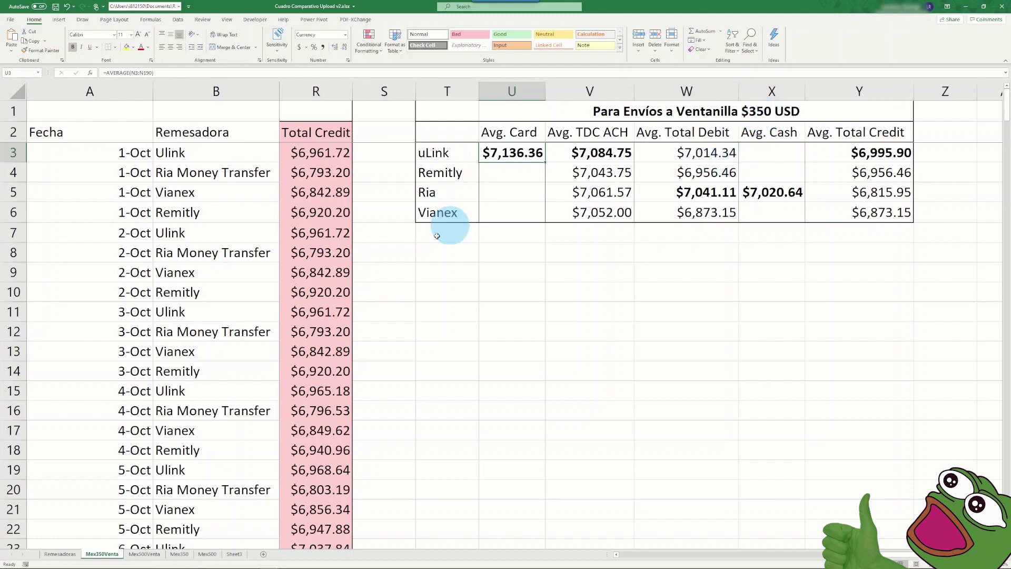
# Step: Switch to the Mex500Venta sheet and check the amount sent in uLink's 11-Oct row
pyautogui.click(147, 555)
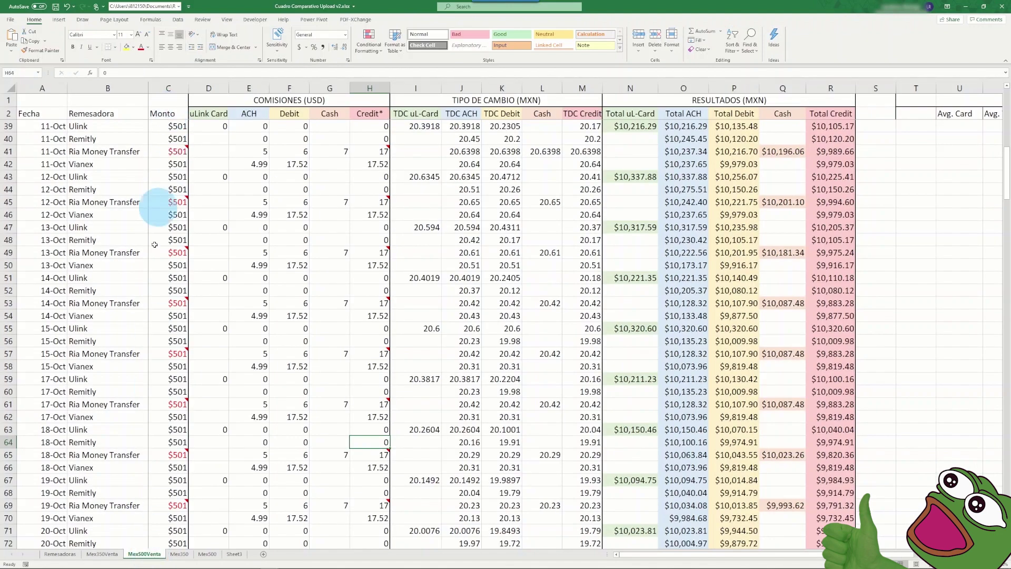
pyautogui.click(182, 127)
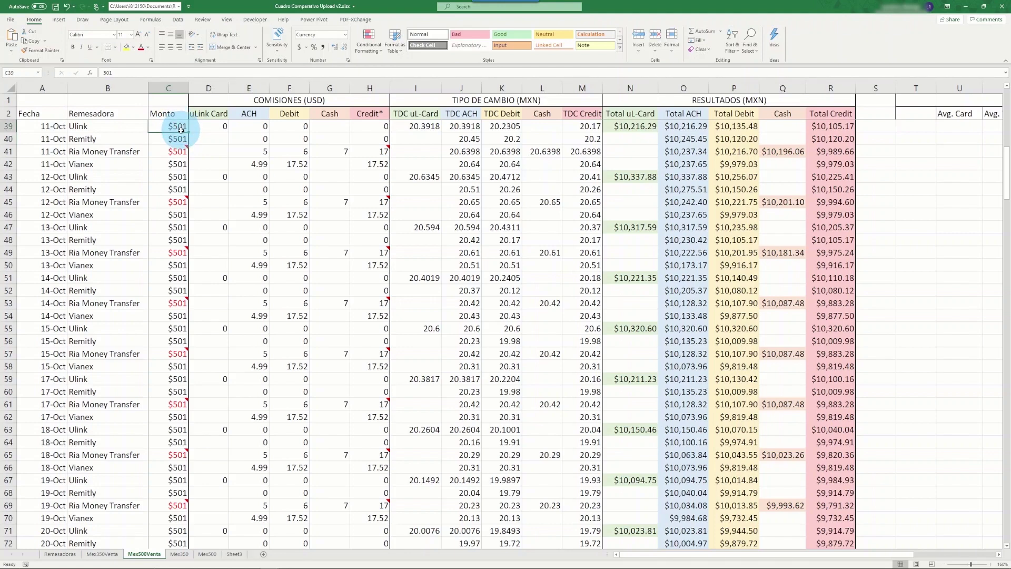
# Step: Show the averages table for $500 USD cash-pickup remittances and examine uLink's averages from Card through Credit
pyautogui.moveTo(179, 151)
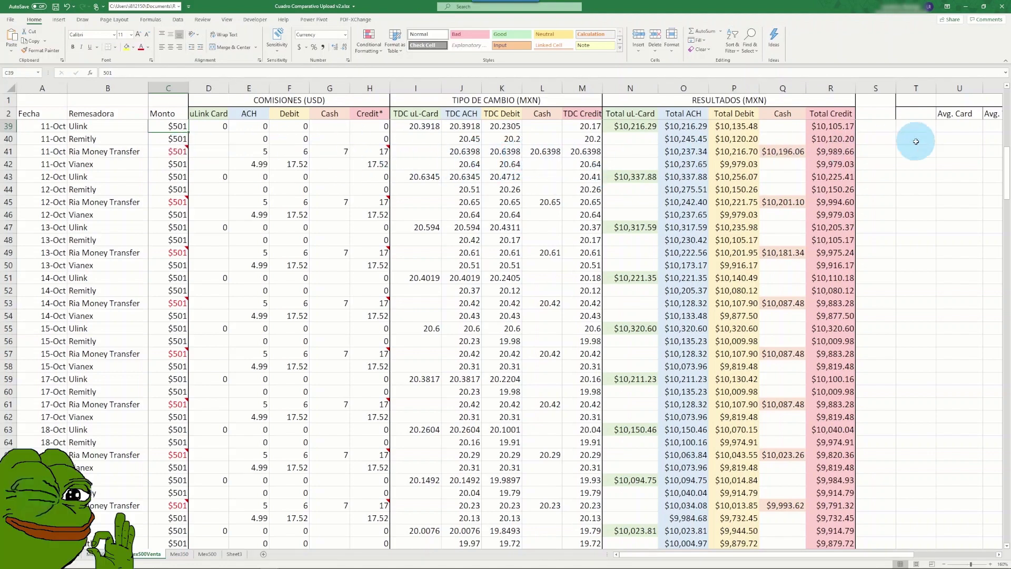
pyautogui.click(953, 129)
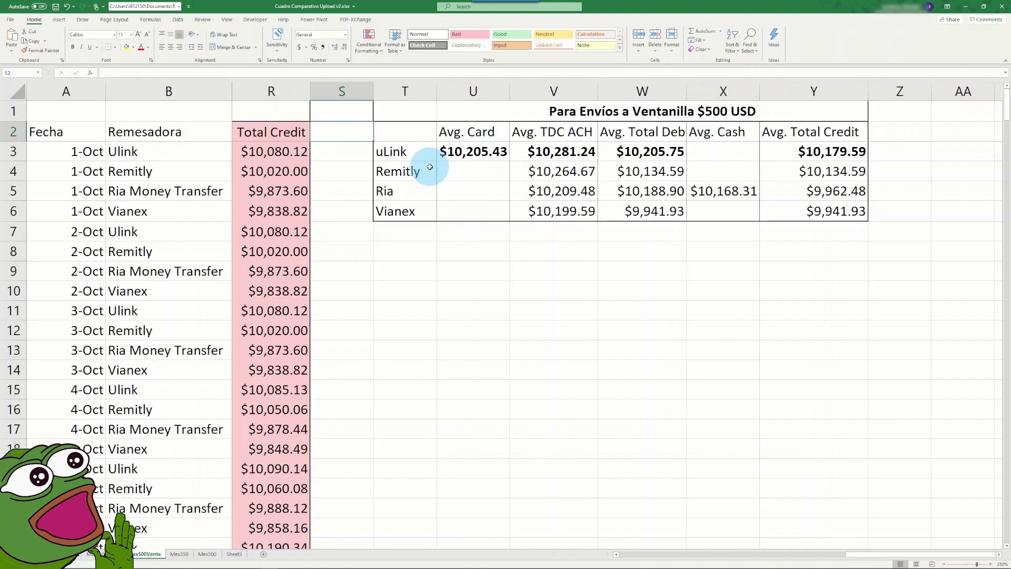
pyautogui.moveTo(466, 154); pyautogui.dragTo(827, 154)
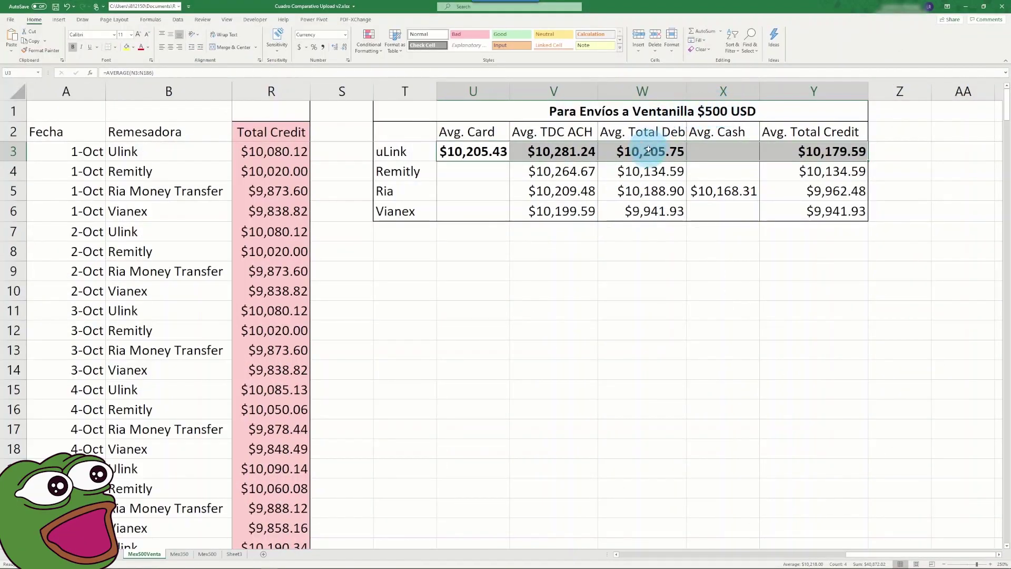
# Step: Check uLink's 1-Oct commissions for all payment methods and return to the $500 USD averages table
pyautogui.click(779, 553)
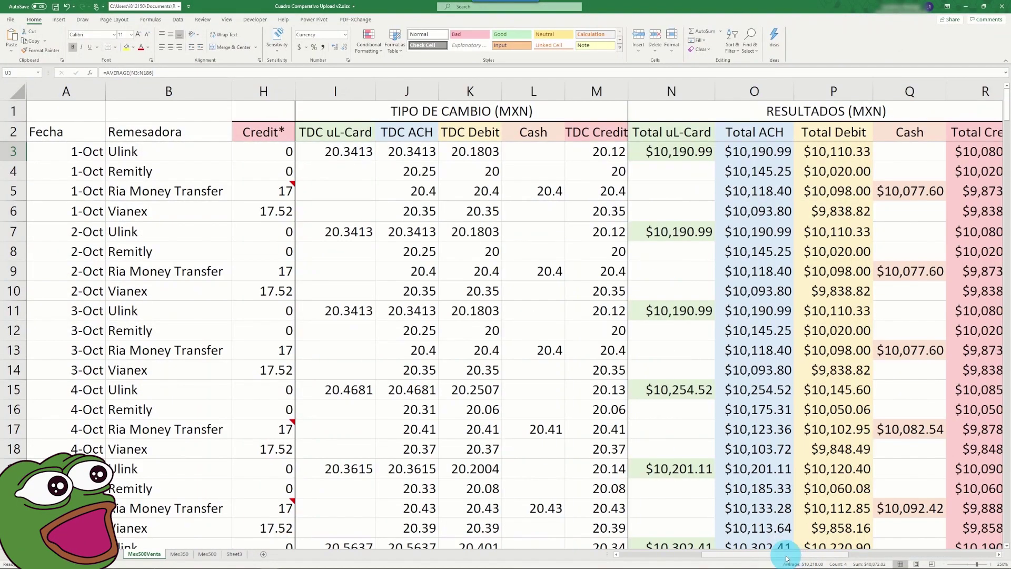
pyautogui.click(690, 553)
pyautogui.moveTo(350, 151); pyautogui.dragTo(582, 151)
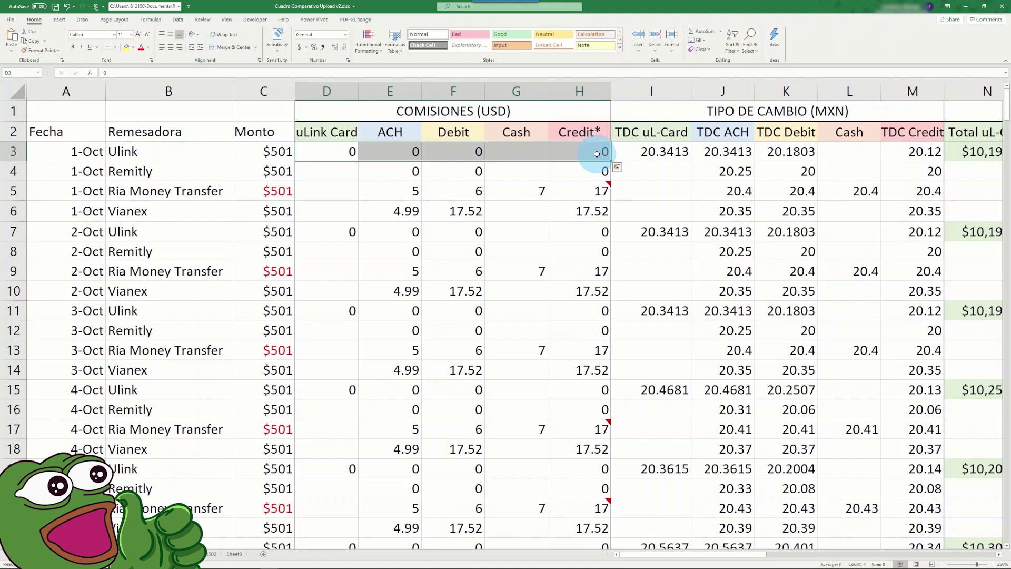
pyautogui.click(980, 555)
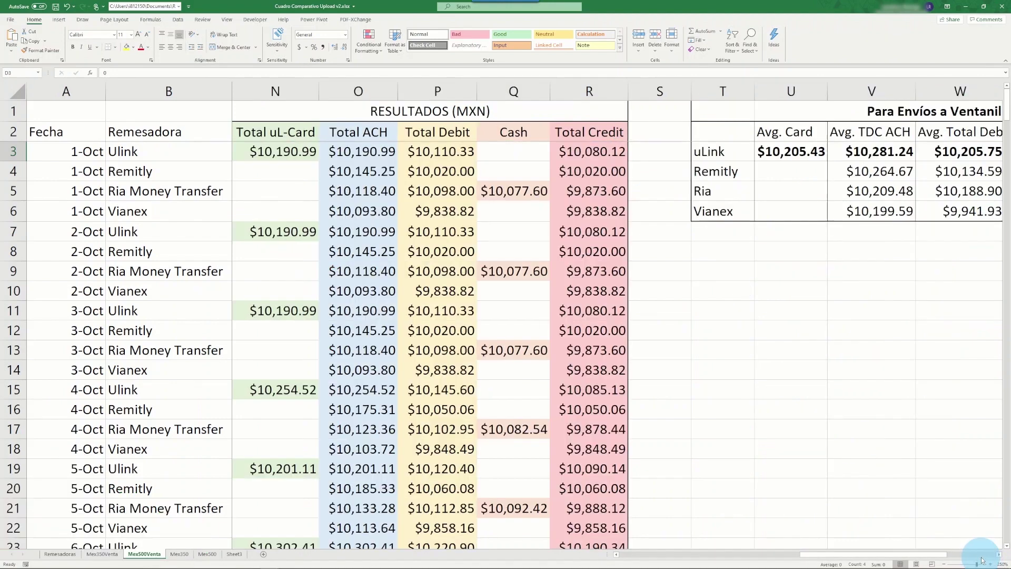
pyautogui.moveTo(981, 559); pyautogui.dragTo(985, 556)
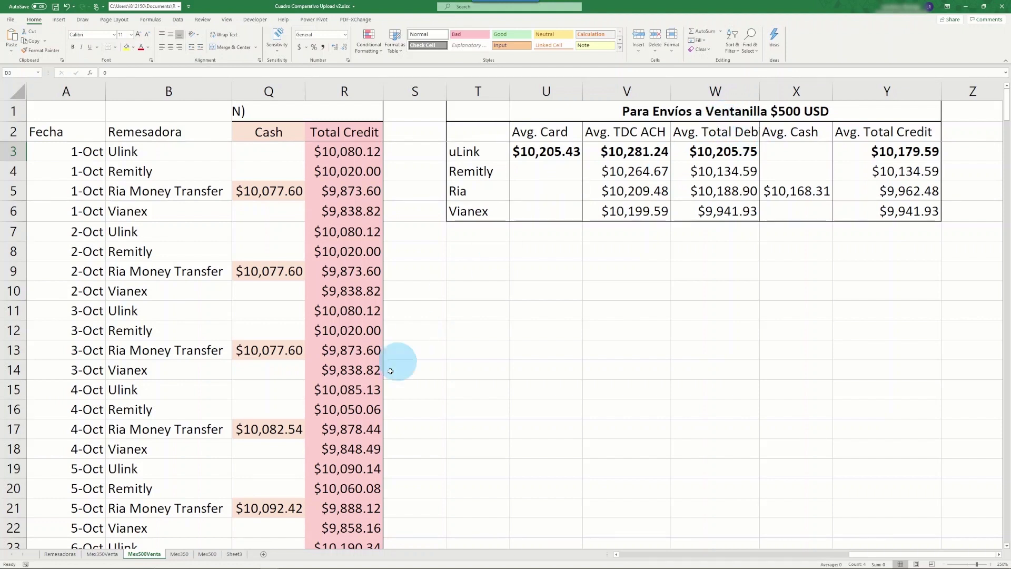
# Step: Switch to the Mex350 sheet and examine Ria's ACH, Debit and Cash averages and uLink's Credit average for bank transfers
pyautogui.click(180, 554)
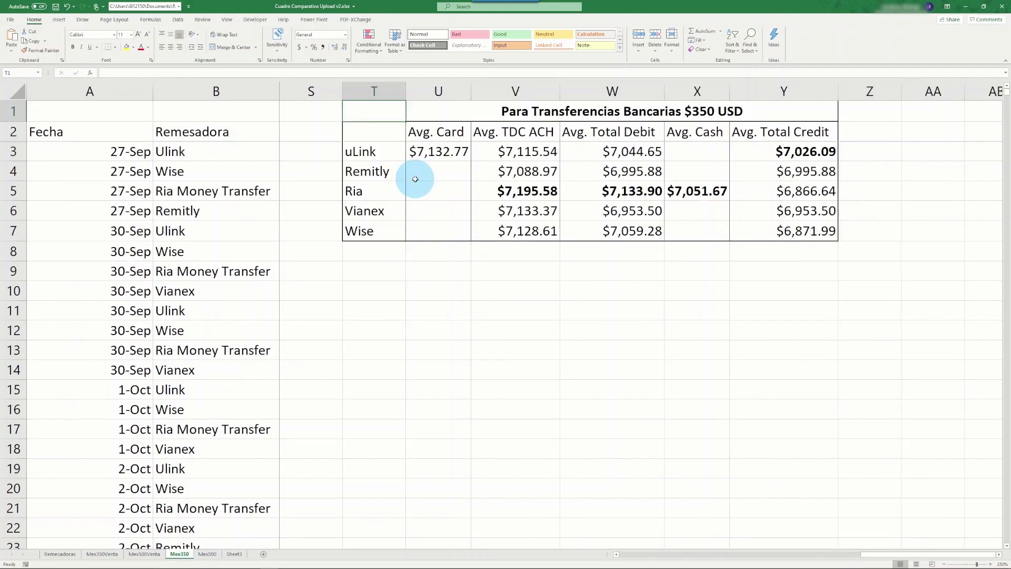
pyautogui.click(582, 113)
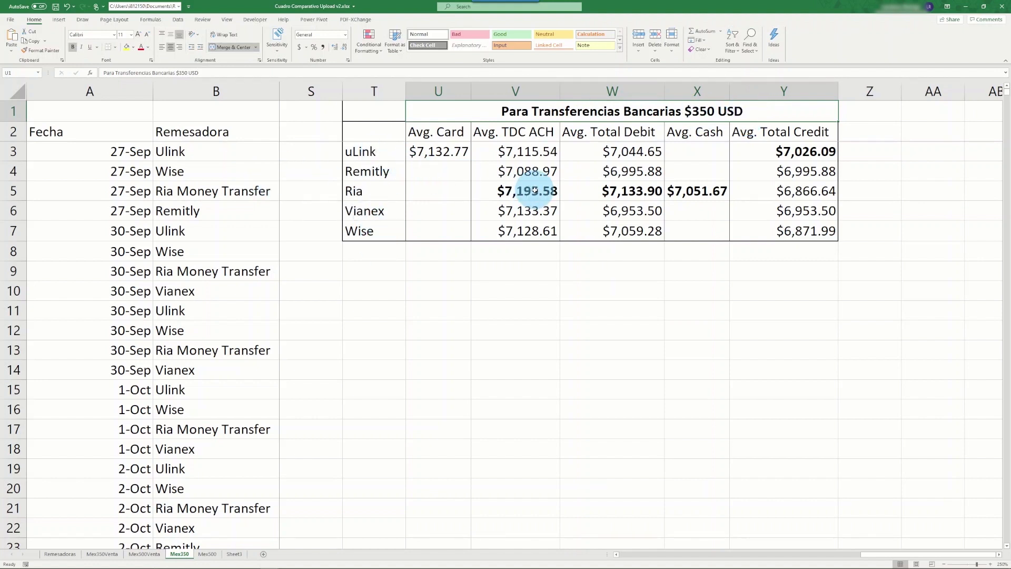
pyautogui.moveTo(517, 191); pyautogui.dragTo(703, 187)
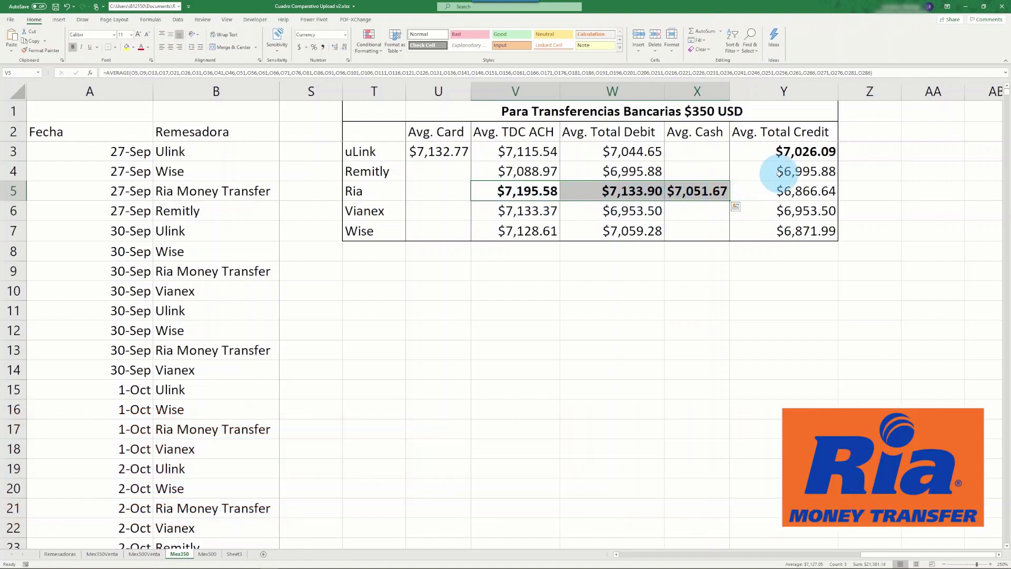
pyautogui.click(792, 152)
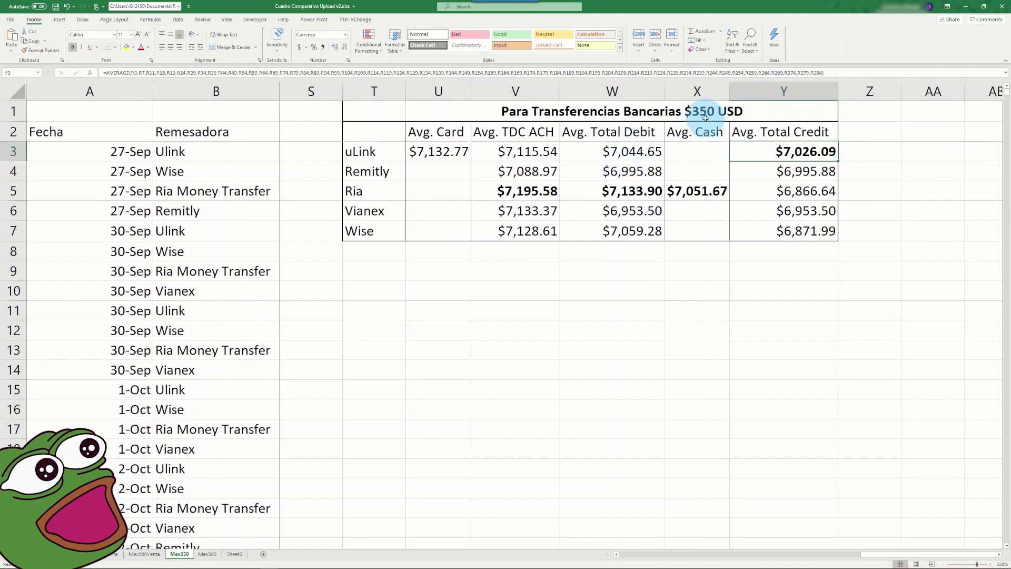
# Step: Switch to the Mex500 sheet and examine Remitly's Total Credit average for $500 USD bank transfers
pyautogui.click(206, 554)
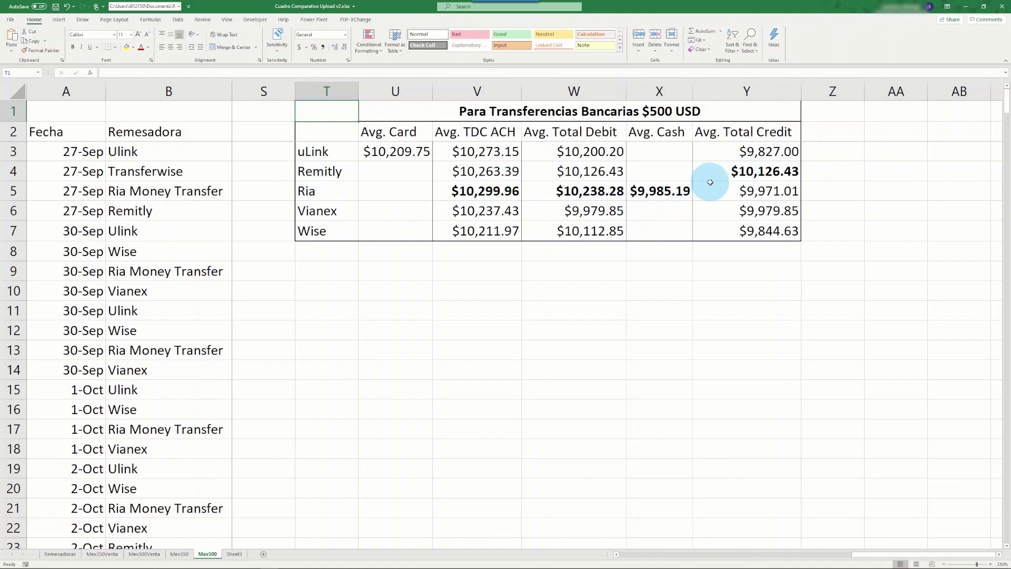
pyautogui.click(769, 171)
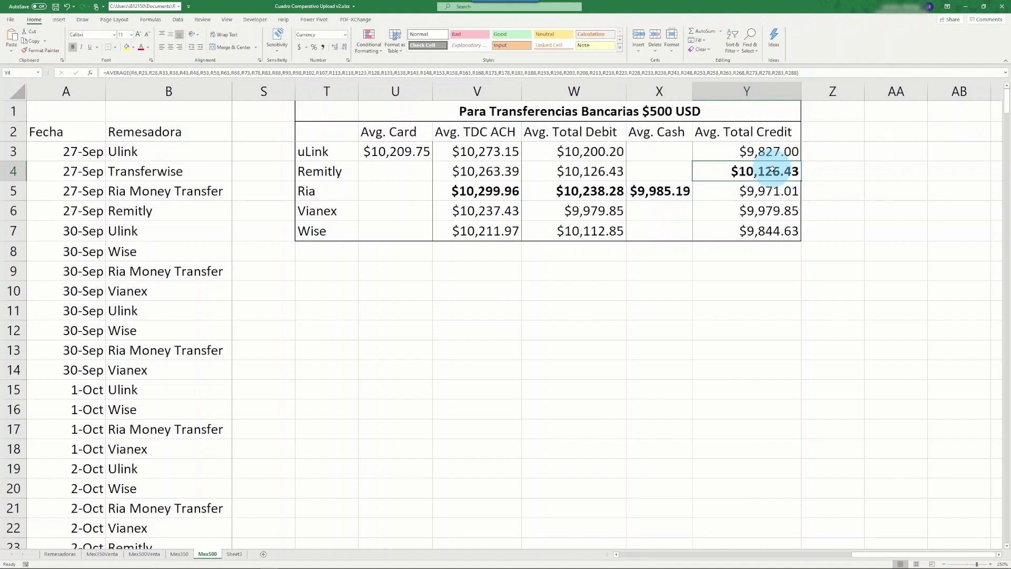
pyautogui.click(268, 141)
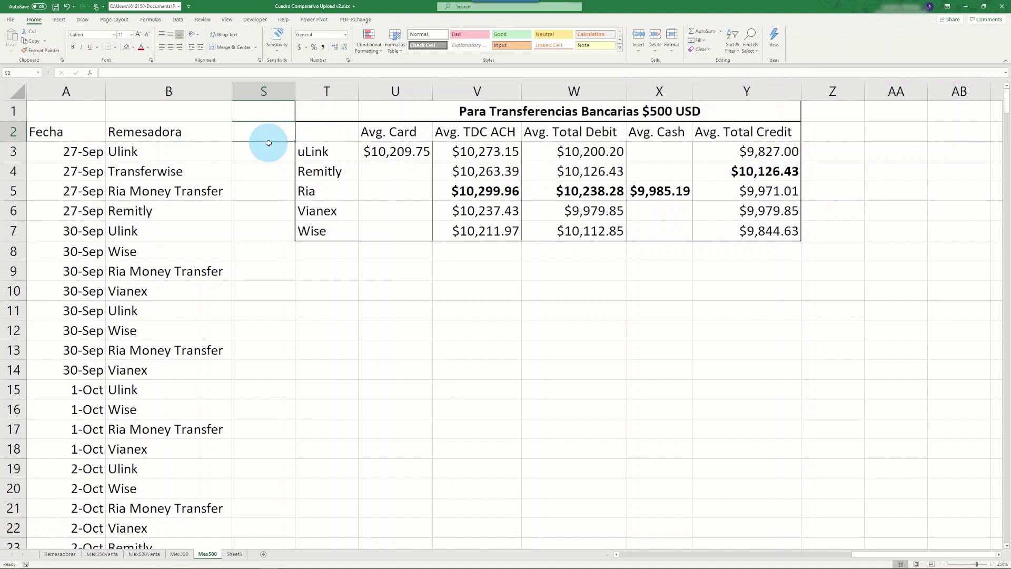